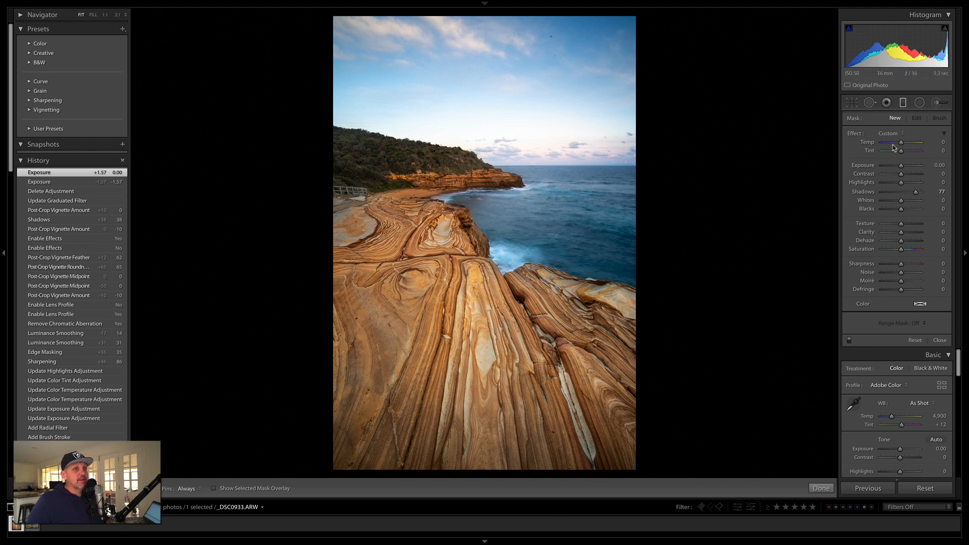
Close the graduated filter settings and try a global exposure of -1.05 on the whole photo, resetting it to 0
left_click(940, 341)
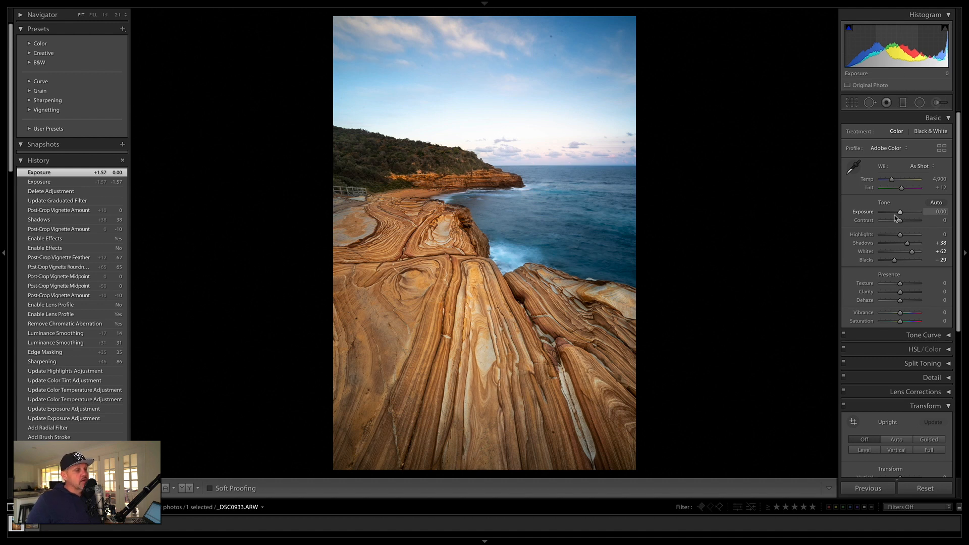
left_click(557, 51)
left_click(562, 82)
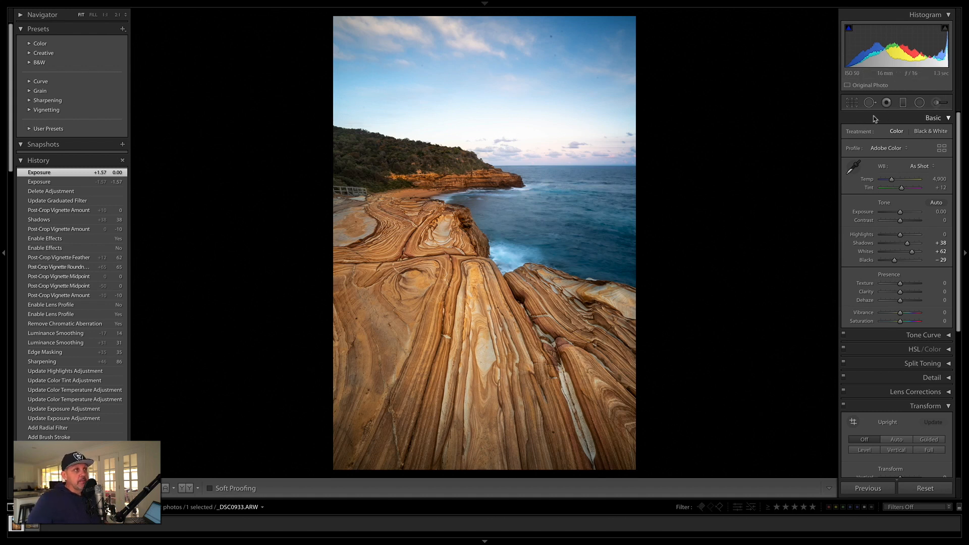
left_click_drag(902, 212, 896, 214)
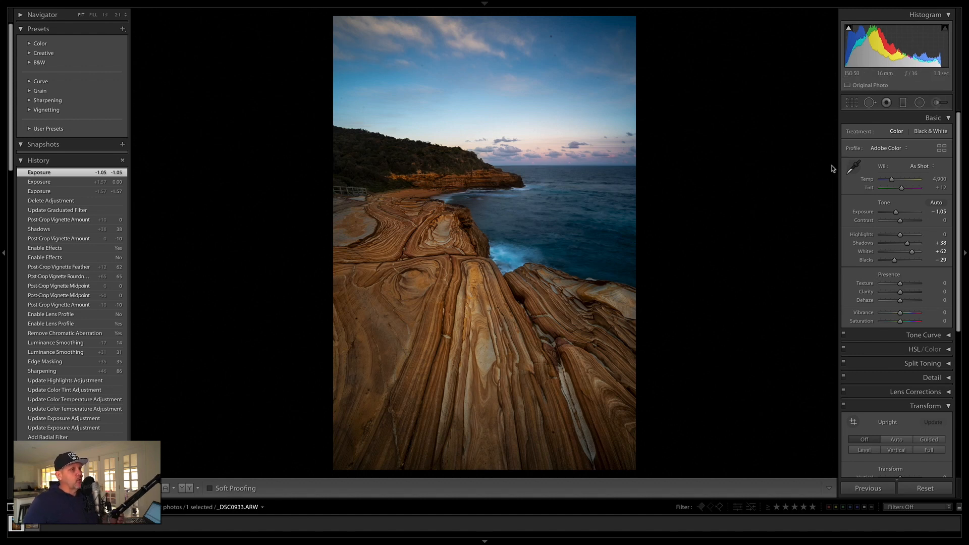
double_click(864, 212)
Add a graduated filter over the sky with its transition across the horizon, all effects reset and exposure at -0.73
left_click(904, 102)
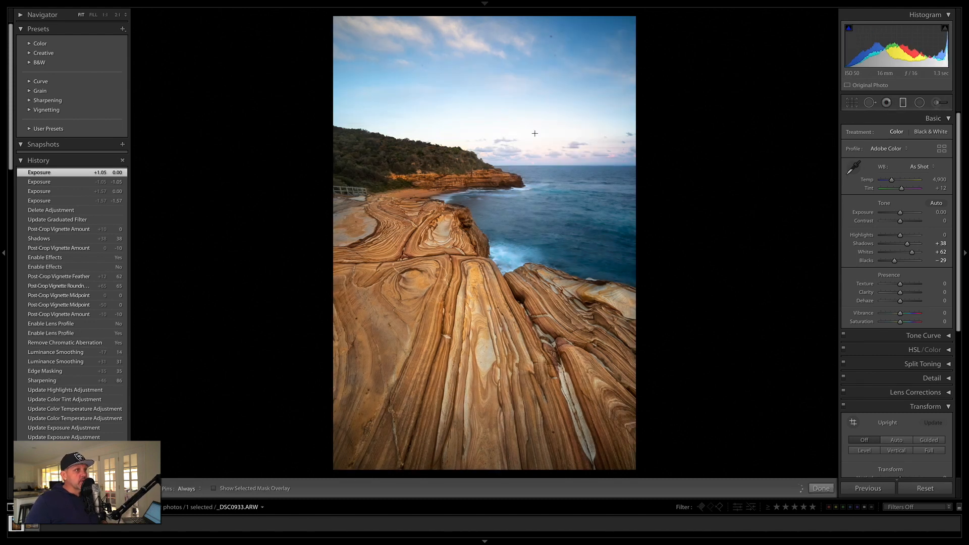
left_click_drag(516, 126, 518, 206)
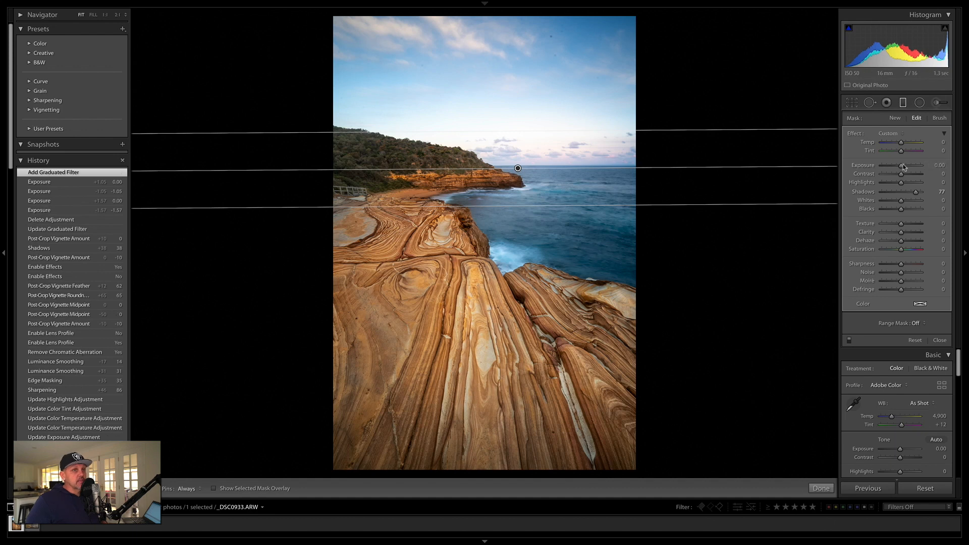
double_click(857, 134)
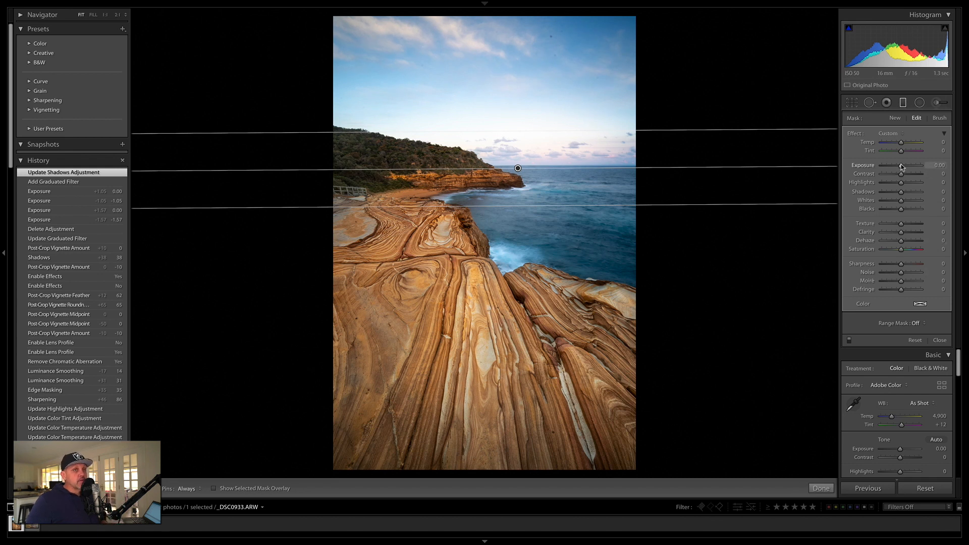
left_click_drag(899, 170, 898, 169)
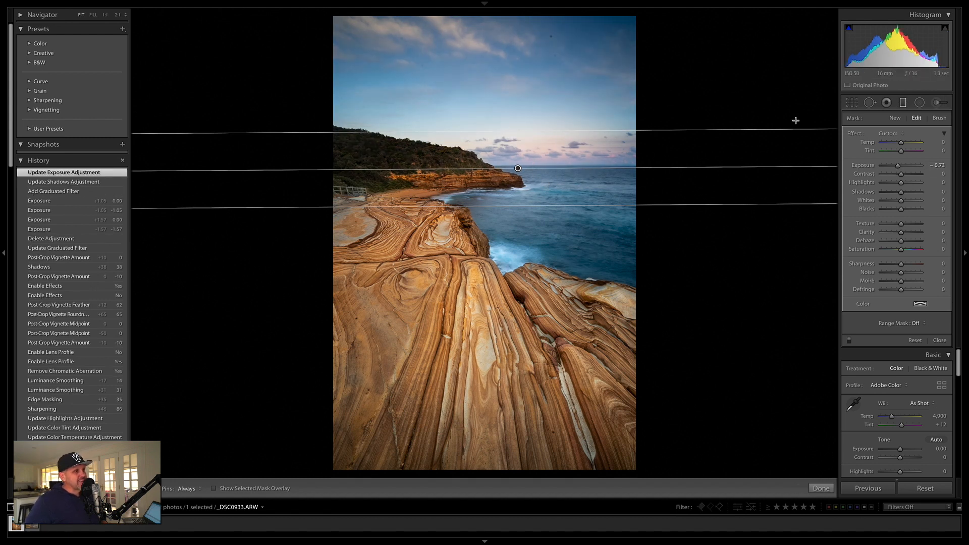
With the mask overlay shown, set the filter's range mask to Color and sample an area of the sky from its upper part to the horizon
key("o")
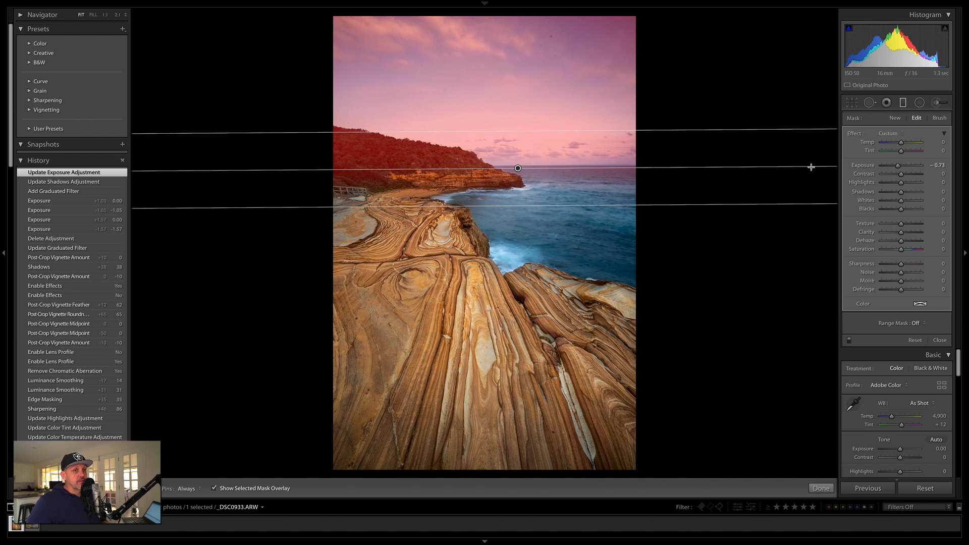
left_click(918, 323)
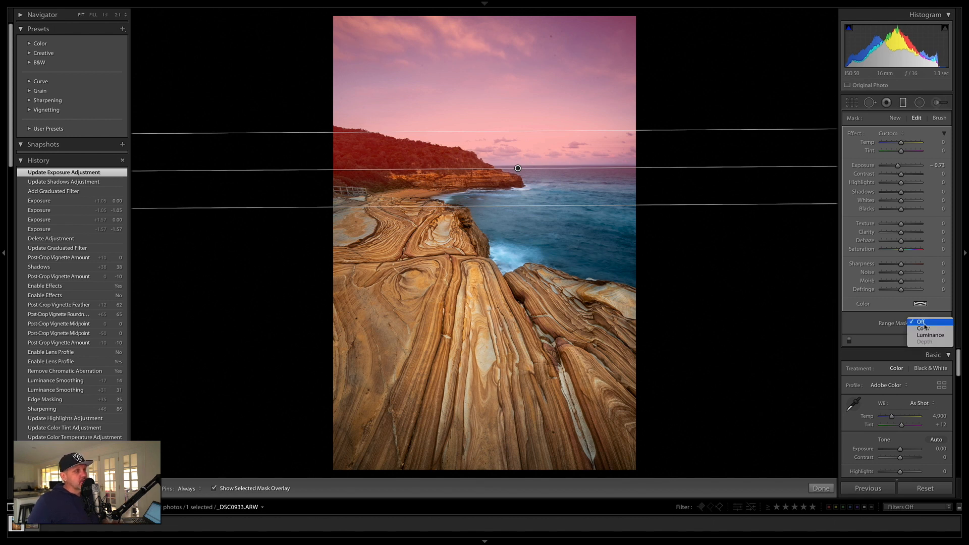
left_click(908, 327)
left_click(916, 325)
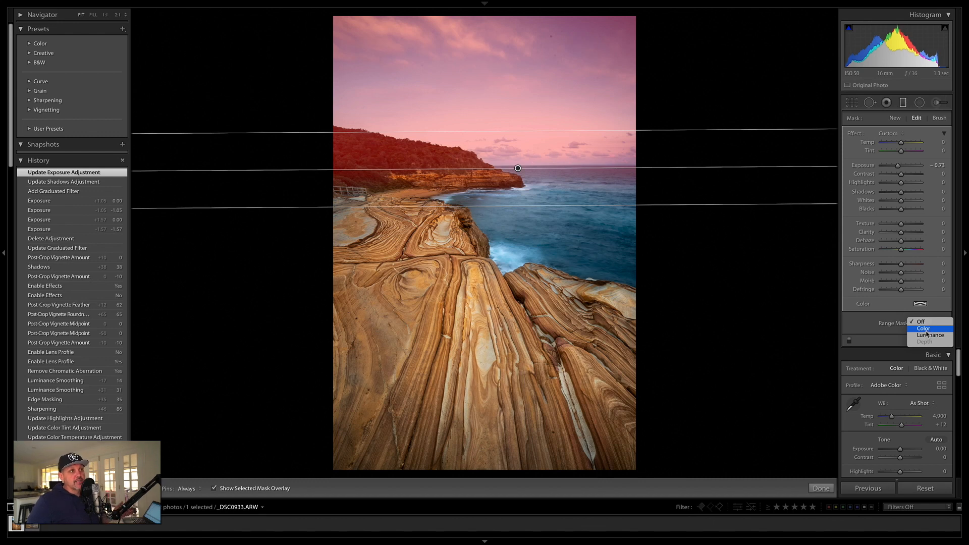
left_click(926, 331)
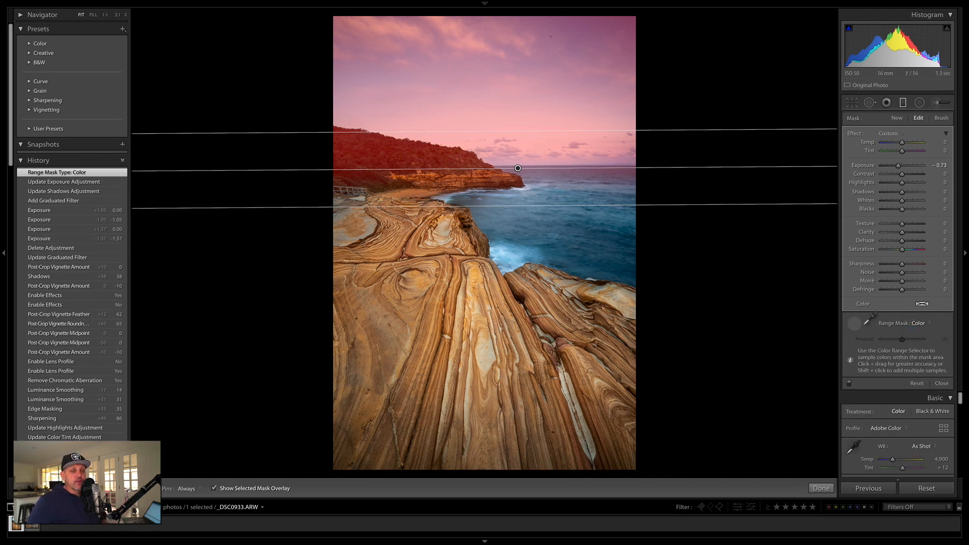
left_click(868, 320)
left_click_drag(563, 21, 595, 159)
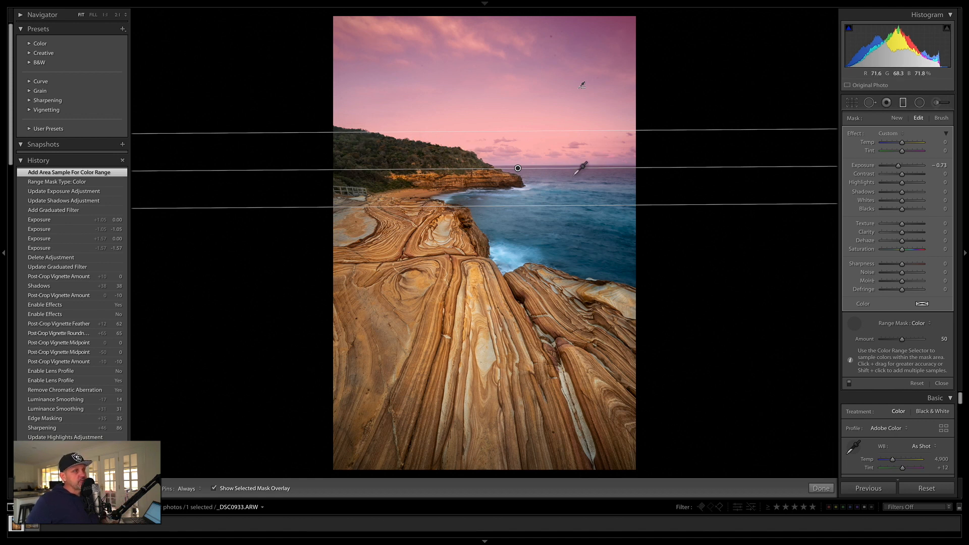
Tighten the gradient by moving its lower edge slightly up toward the horizon, and hide the mask overlay
left_click(854, 323)
left_click_drag(540, 208, 541, 198)
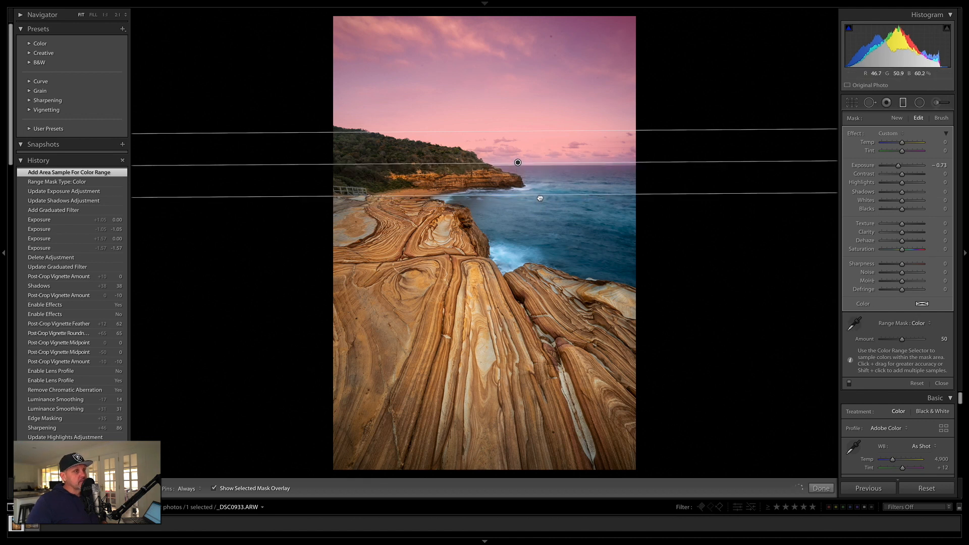
left_click_drag(541, 199, 541, 201)
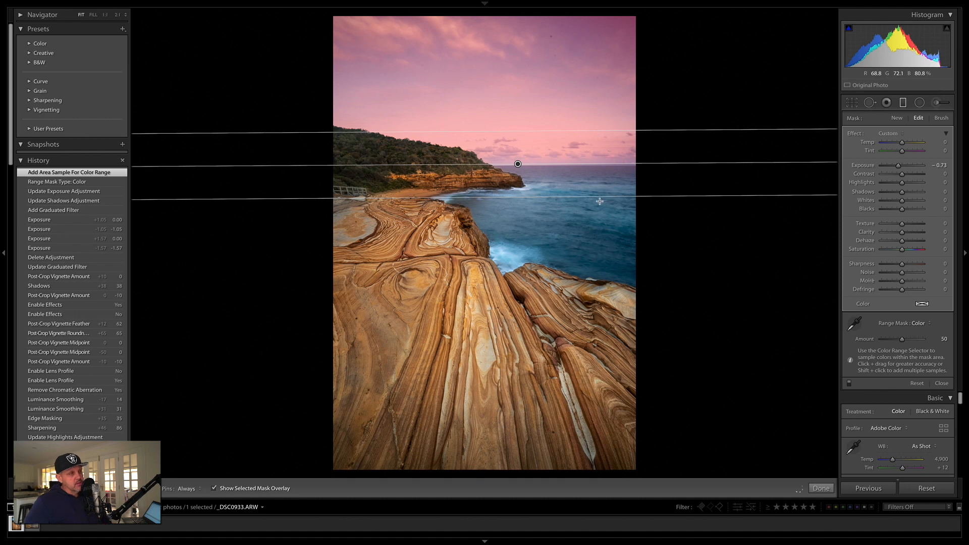
key("o")
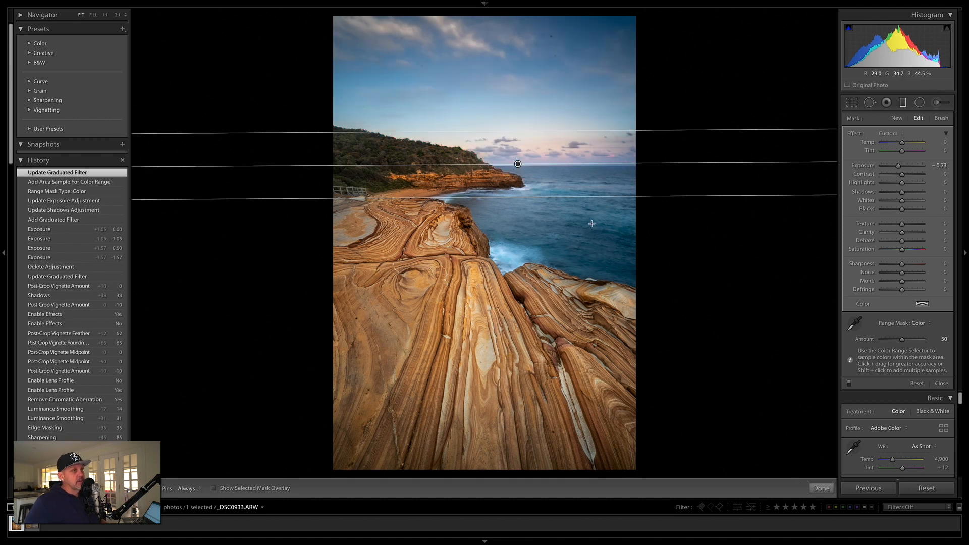
Compare the edit with the original photo and with the graduated filter switched off and on
key("backslash")
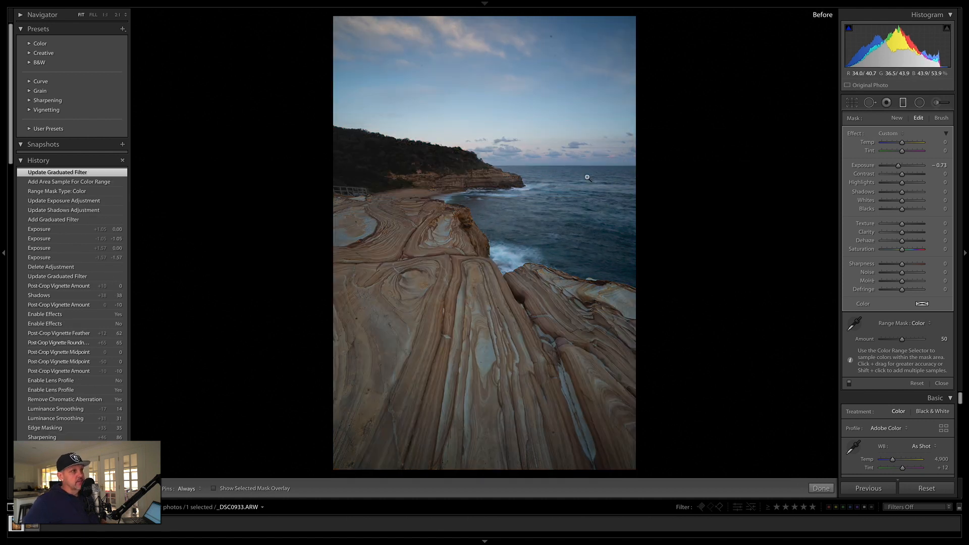
key("backslash")
left_click(850, 384)
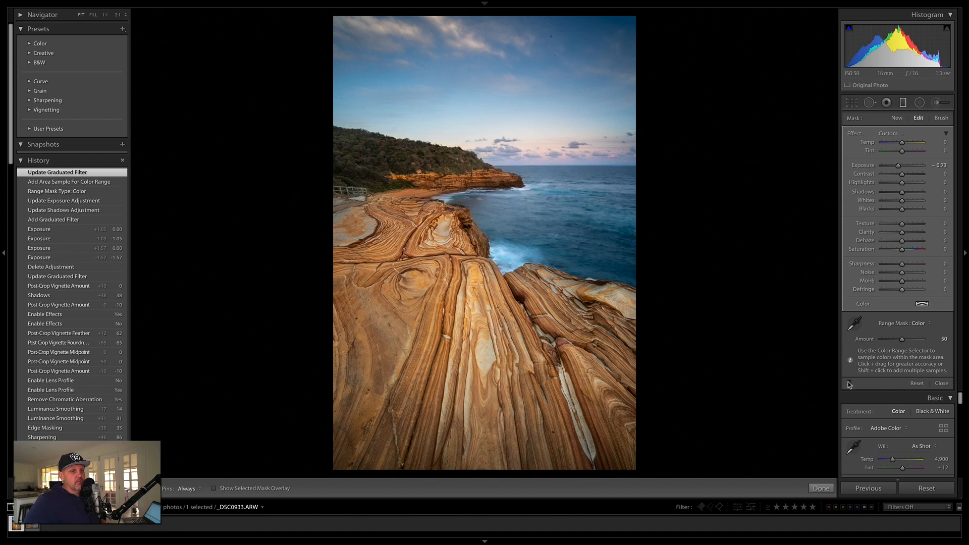
left_click(850, 384)
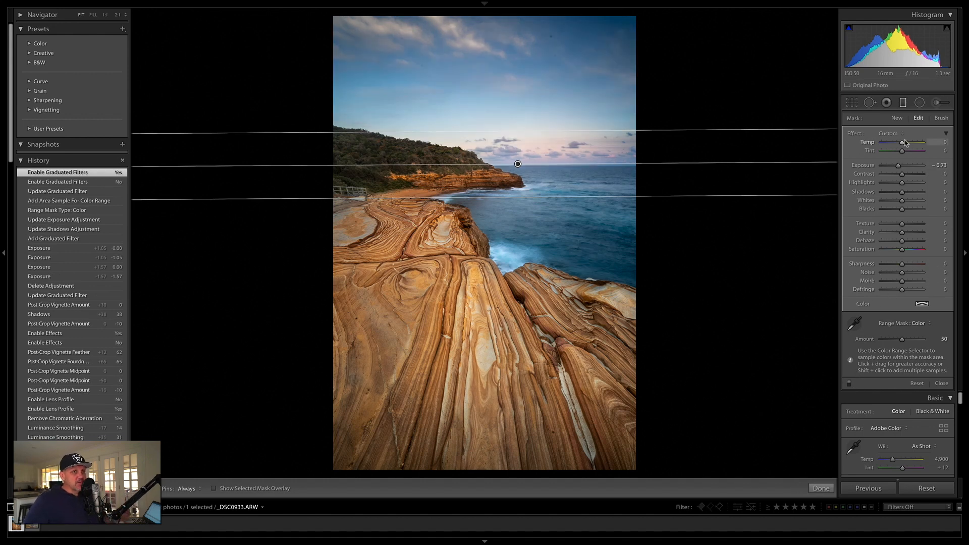
Set the sky filter's temperature to -22, tint to 37 and exposure to -0.63
left_click_drag(900, 145, 898, 145)
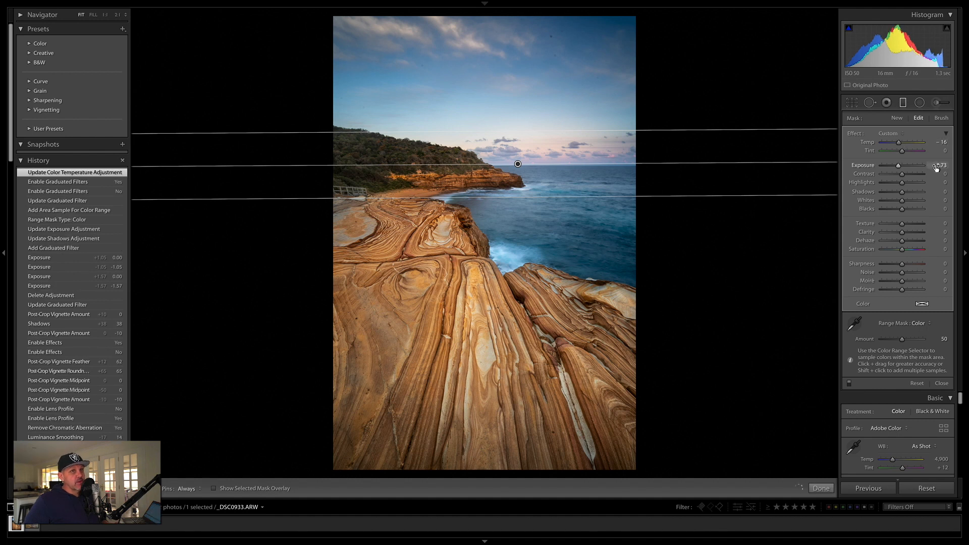
left_click_drag(942, 167, 907, 155)
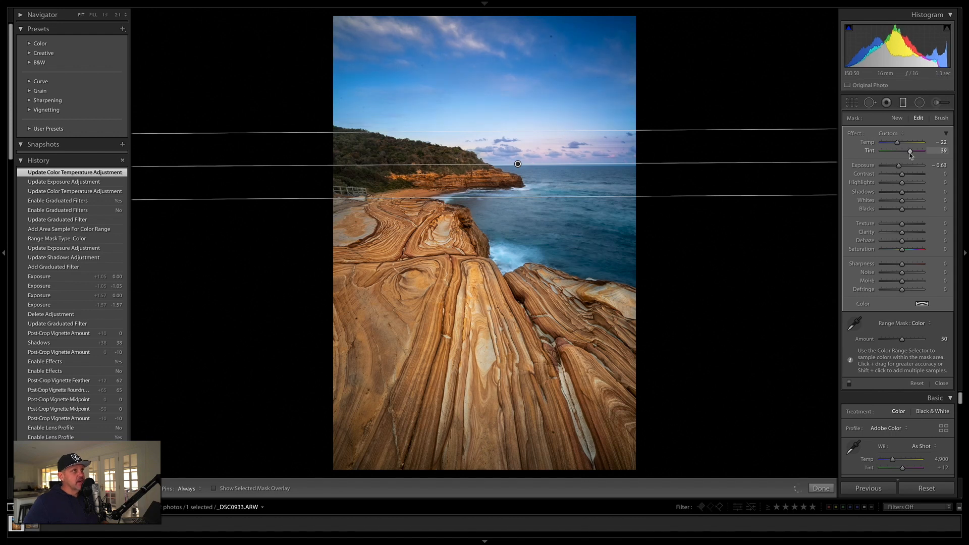
left_click_drag(910, 155, 909, 154)
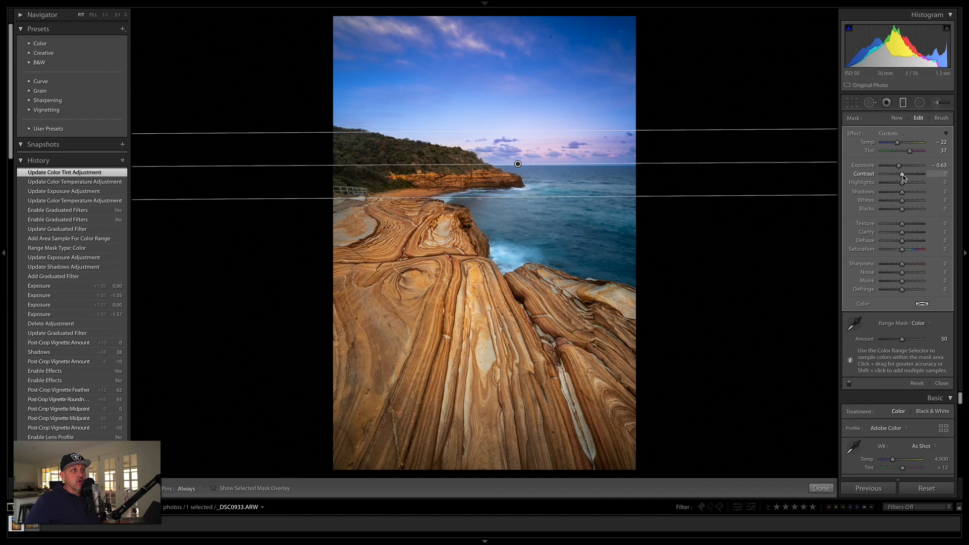
Set the sky filter's contrast to 19, clarity to 40 and whites to 21
left_click_drag(907, 176, 906, 177)
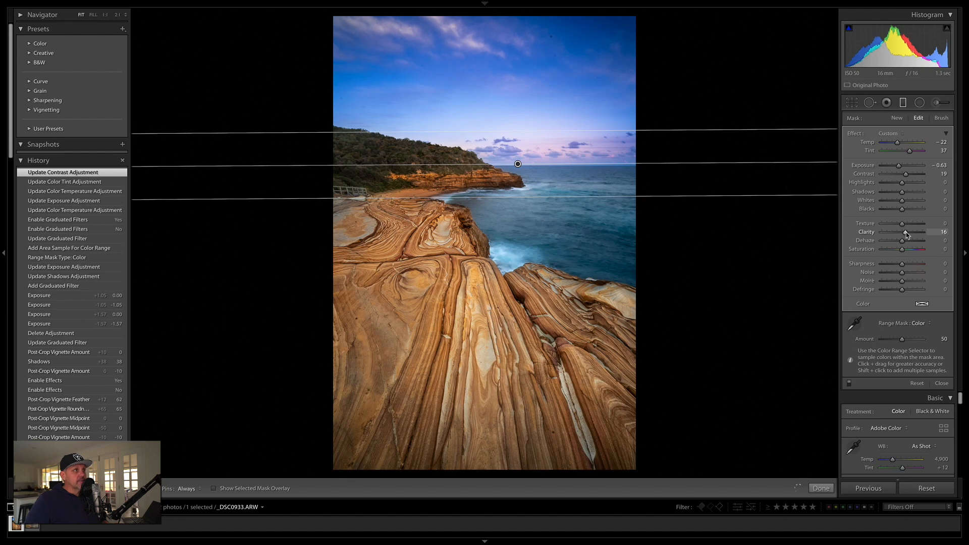
mouse_move(907, 237)
left_mouse_down()
mouse_move(933, 233)
mouse_move(915, 238)
left_mouse_up()
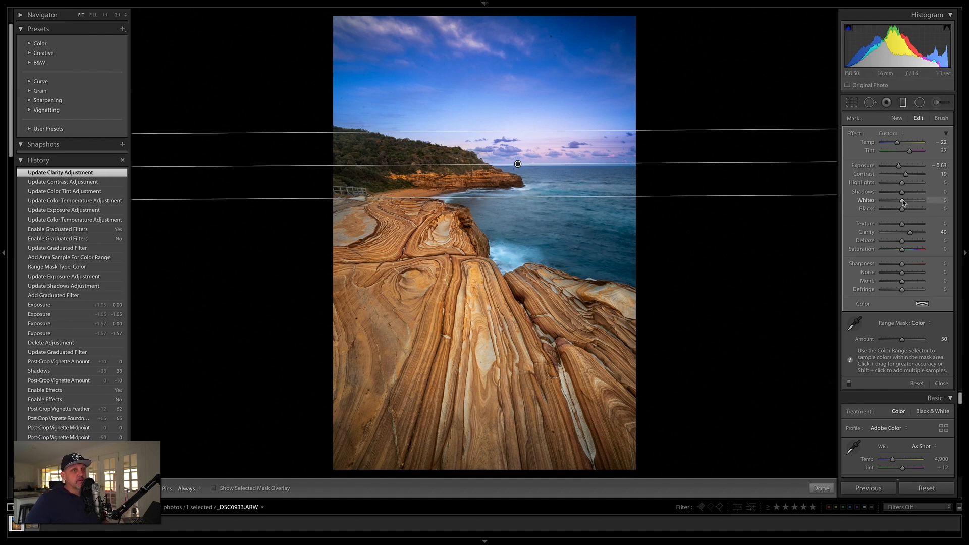
left_click_drag(908, 203, 908, 203)
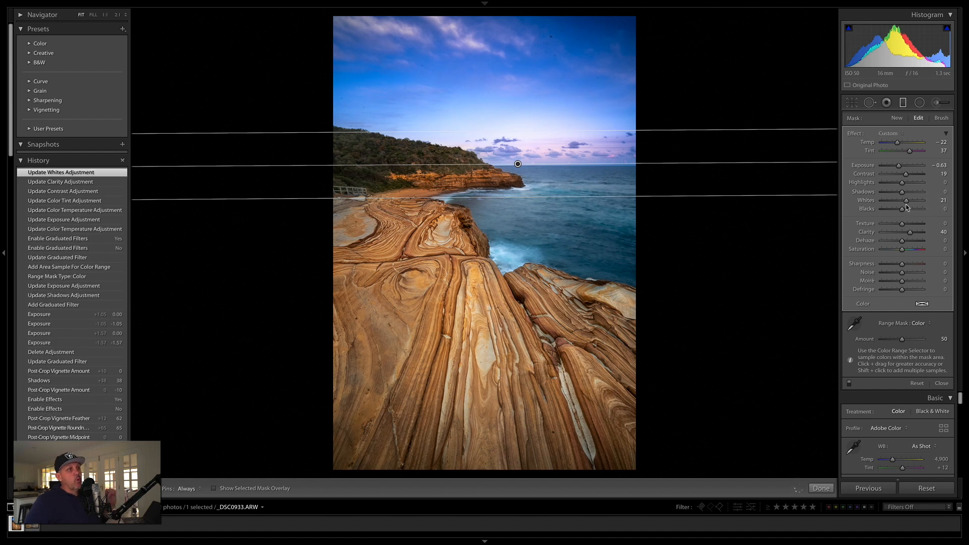
Compare the photo with the finished sky filter disabled and enabled, and close the graduated filter settings
left_click(850, 384)
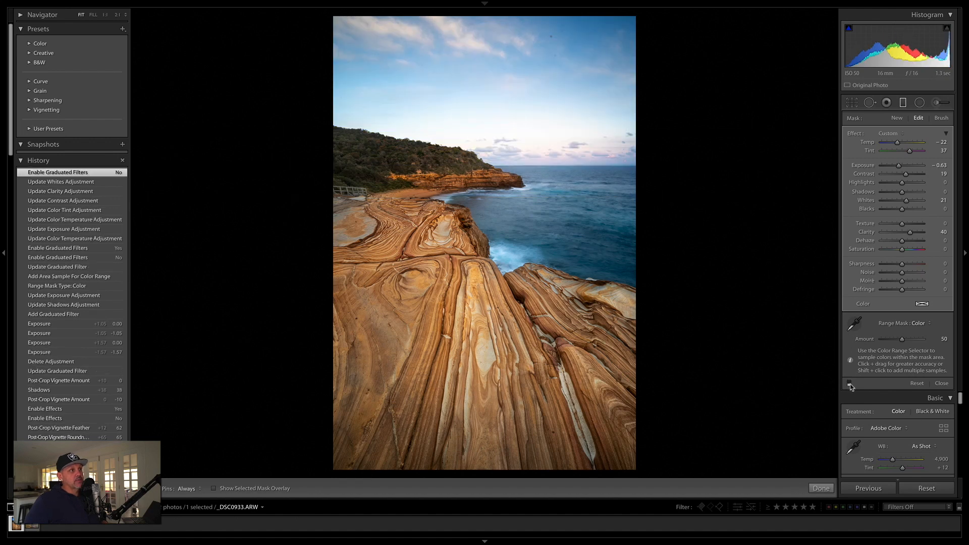
left_click(850, 384)
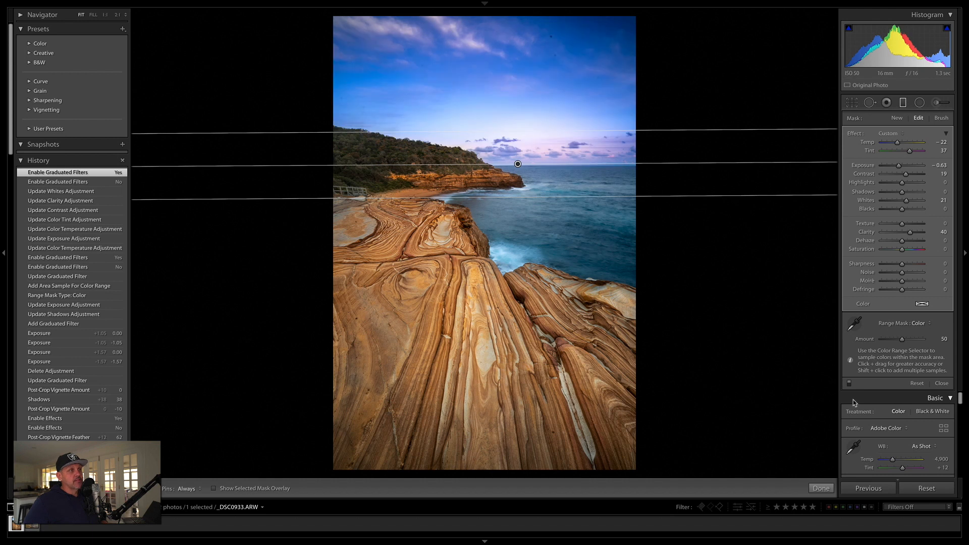
left_click(822, 489)
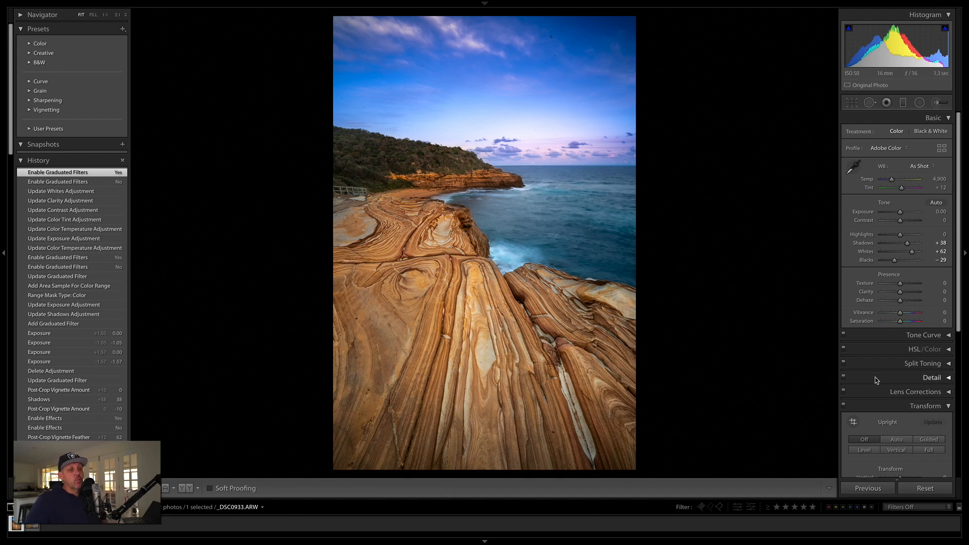
left_click(904, 103)
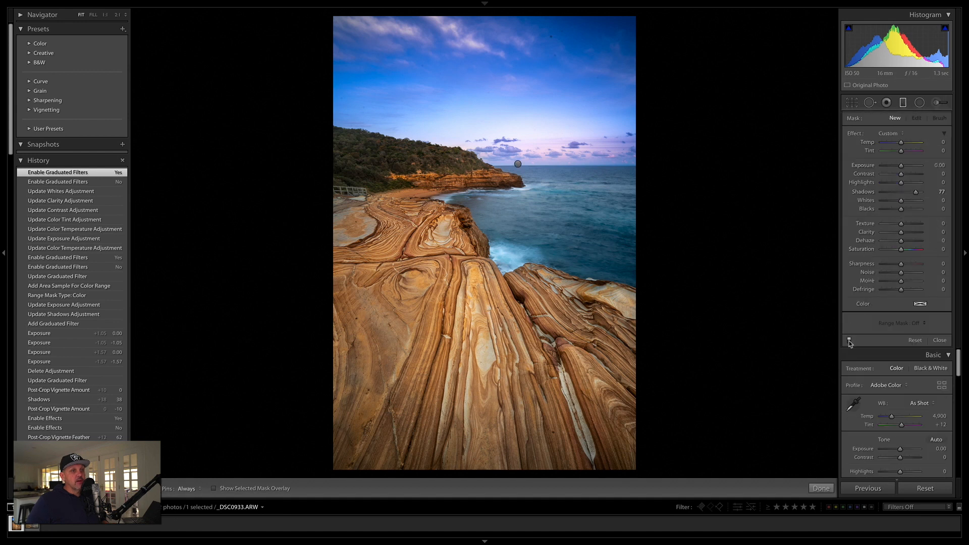
left_click(849, 342)
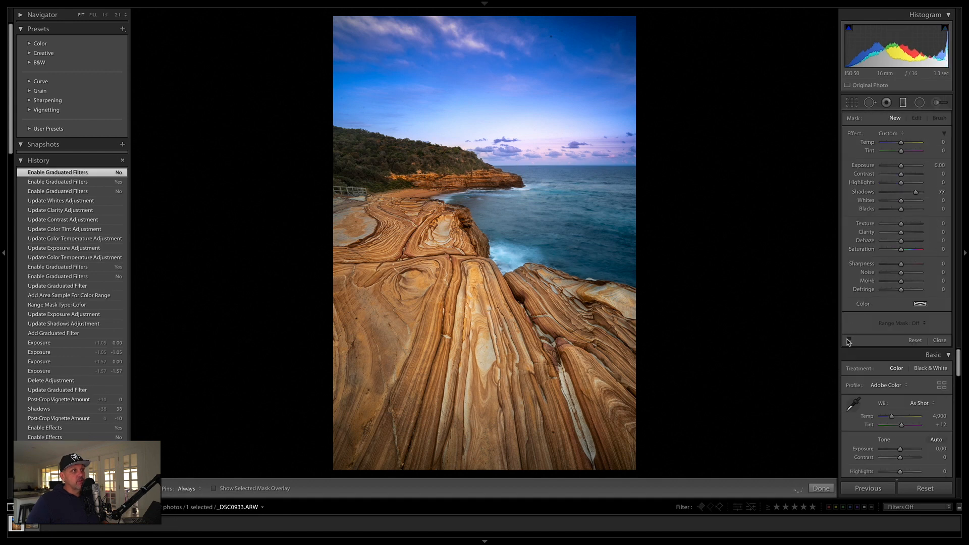
left_click(850, 342)
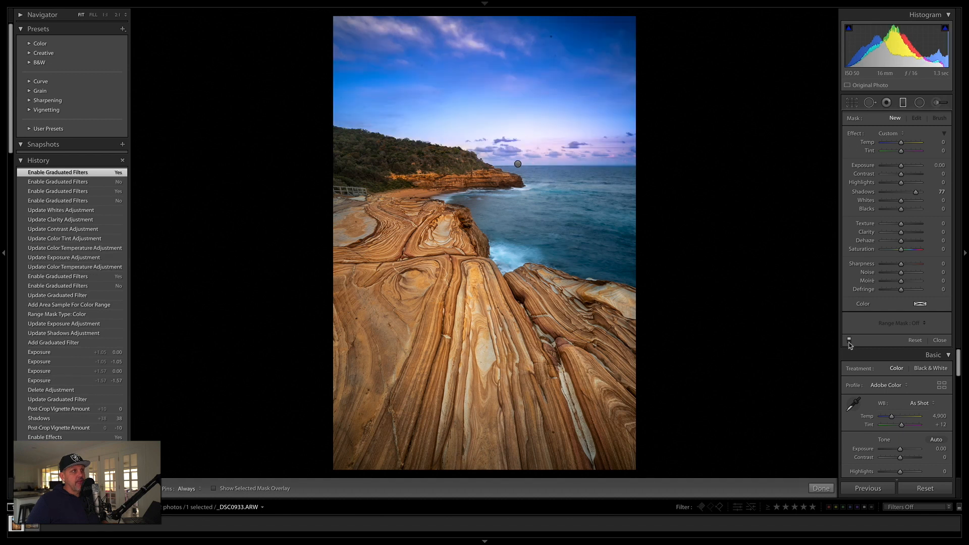
left_click(940, 341)
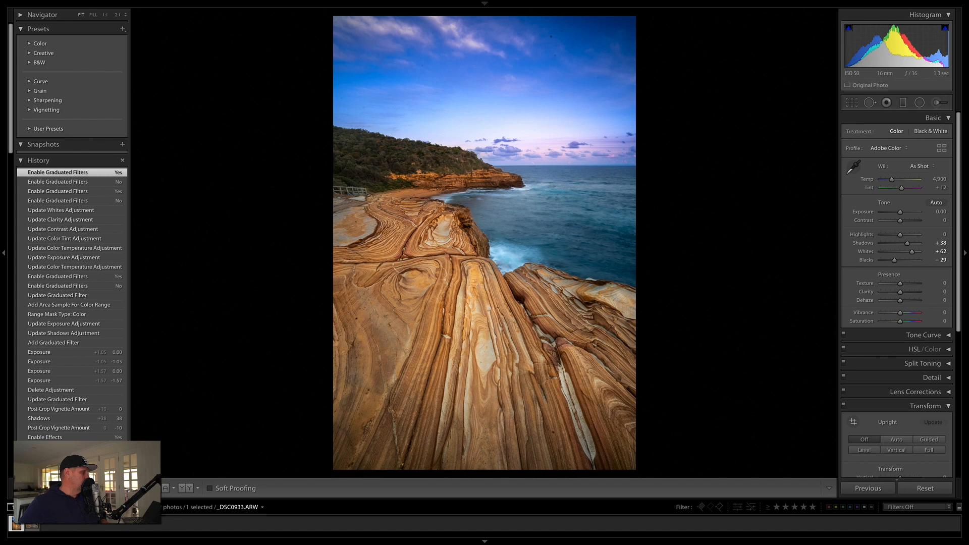
Switch to the beach photo DJI_0100.DNG and inspect its sky and hillside ridge up close
left_click(32, 526)
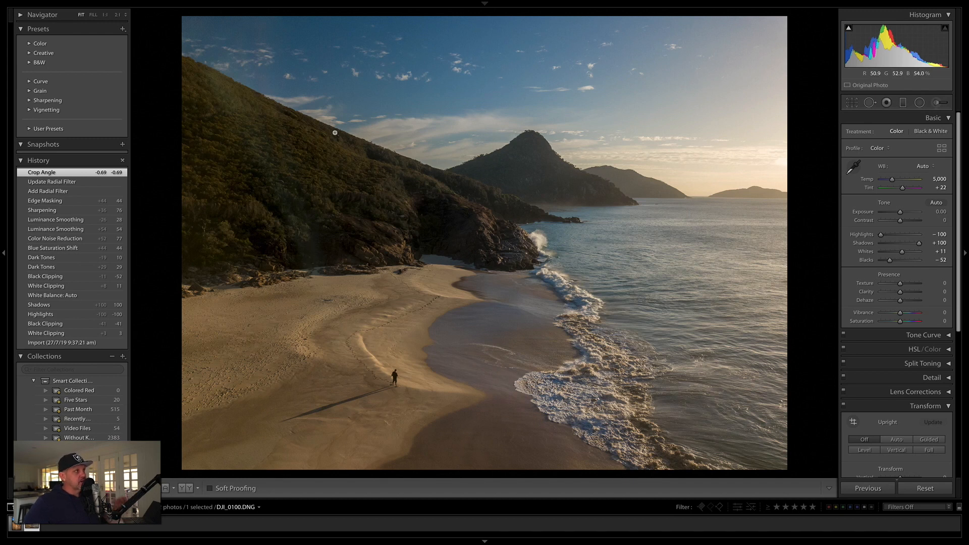
left_click(272, 94)
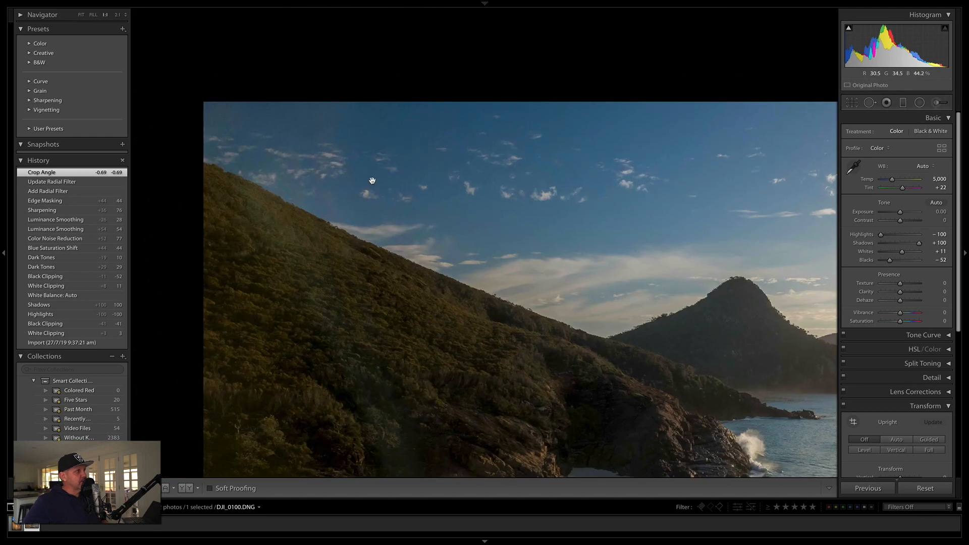
left_click(372, 180)
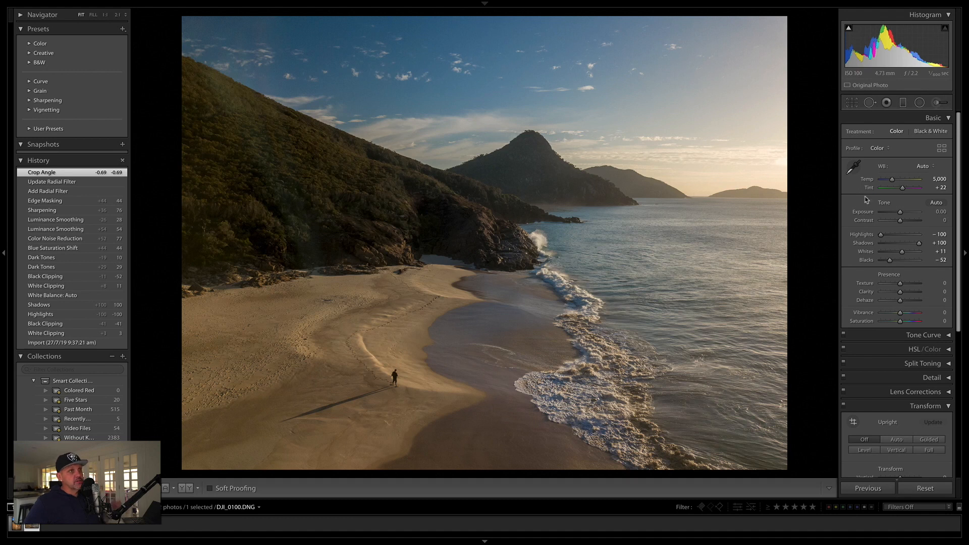
Raise the sky's blue saturation to +62 with targeted adjustment, and compare the photo with HSL adjustments disabled and enabled
left_click(904, 104)
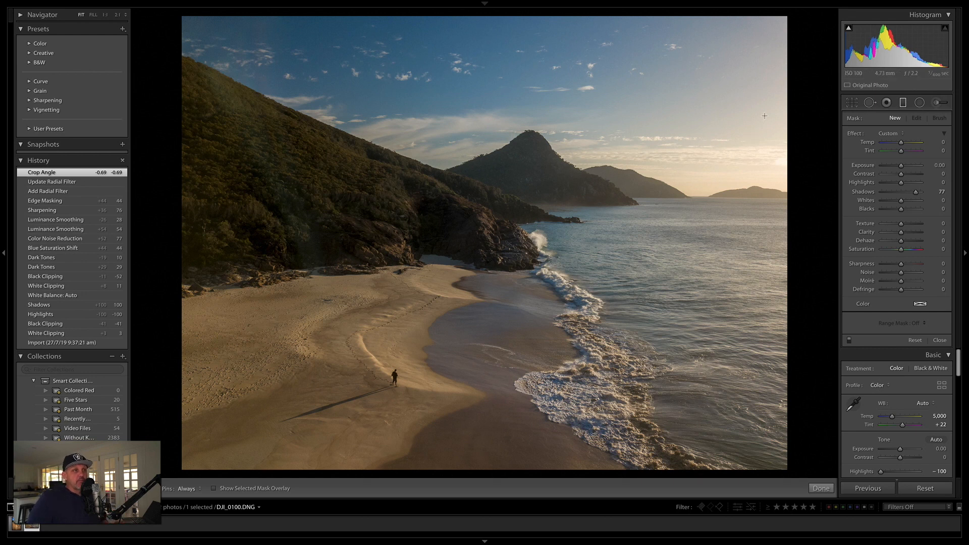
left_click(940, 341)
scroll(941, 283, "down", 3)
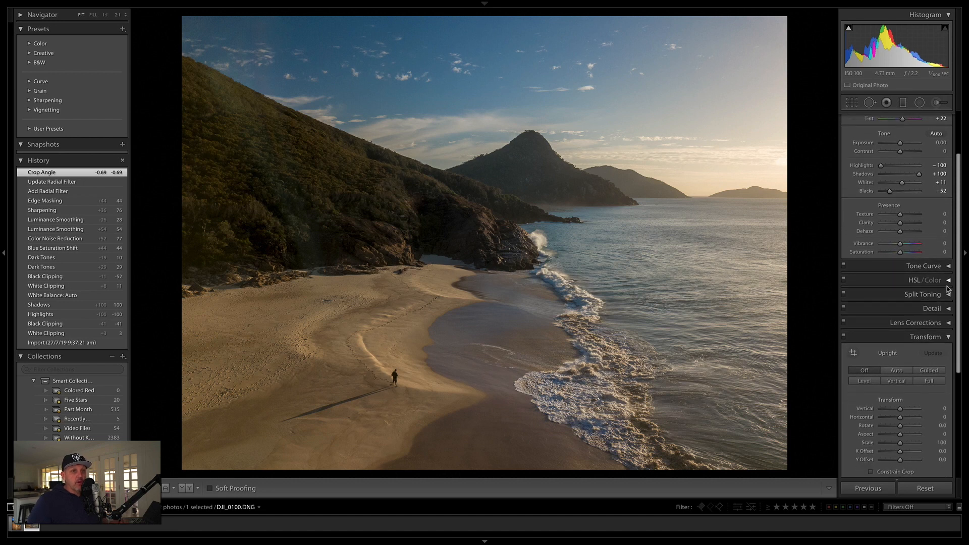
scroll(949, 300, "down", 1)
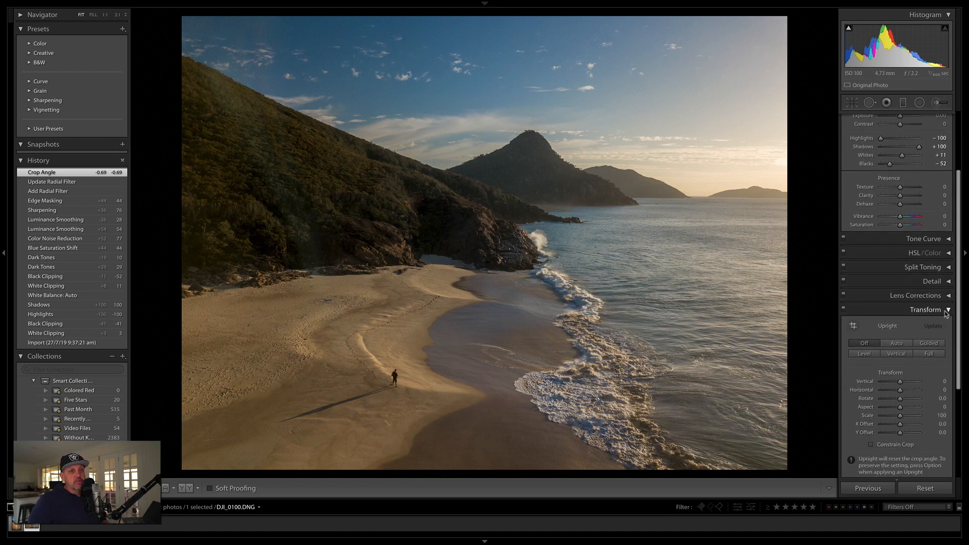
left_click(949, 253)
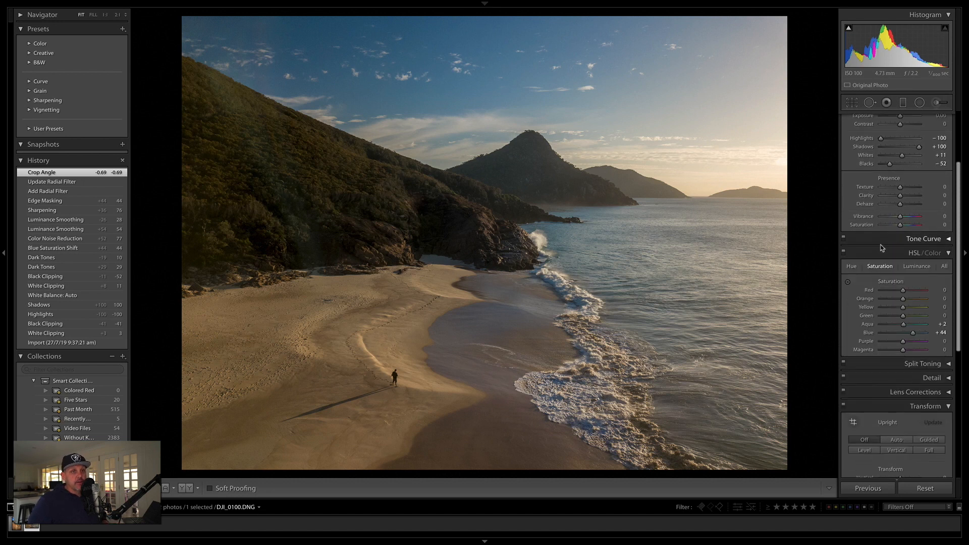
left_click(848, 282)
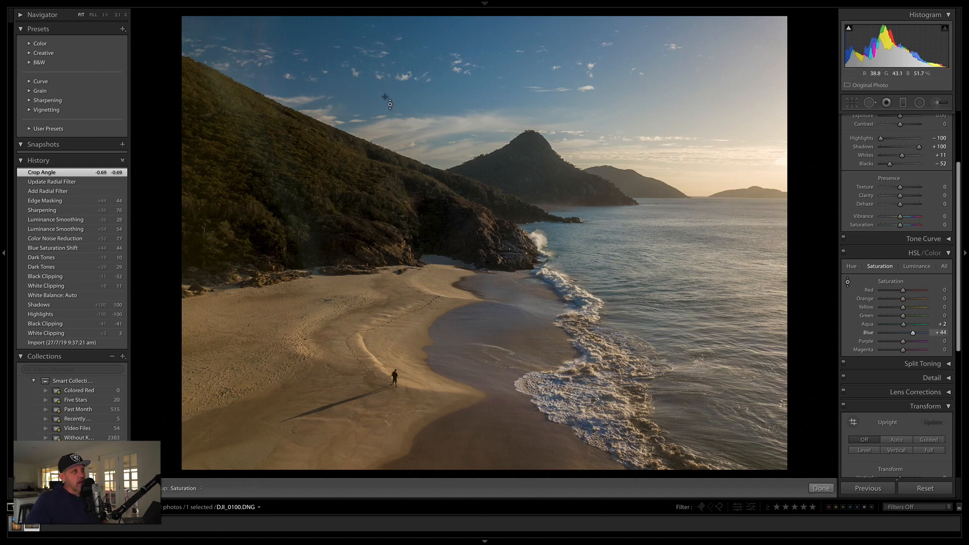
left_click_drag(429, 96, 386, 94)
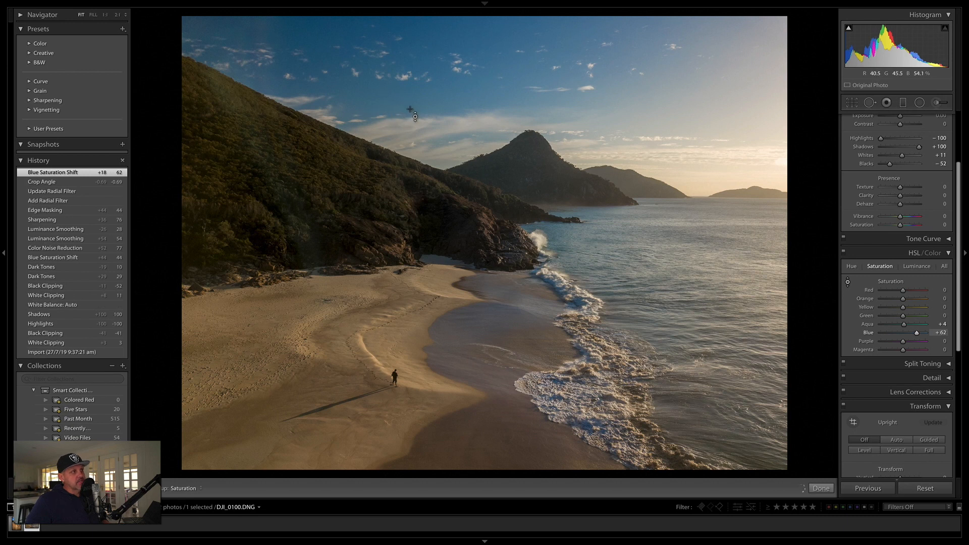
left_click(843, 253)
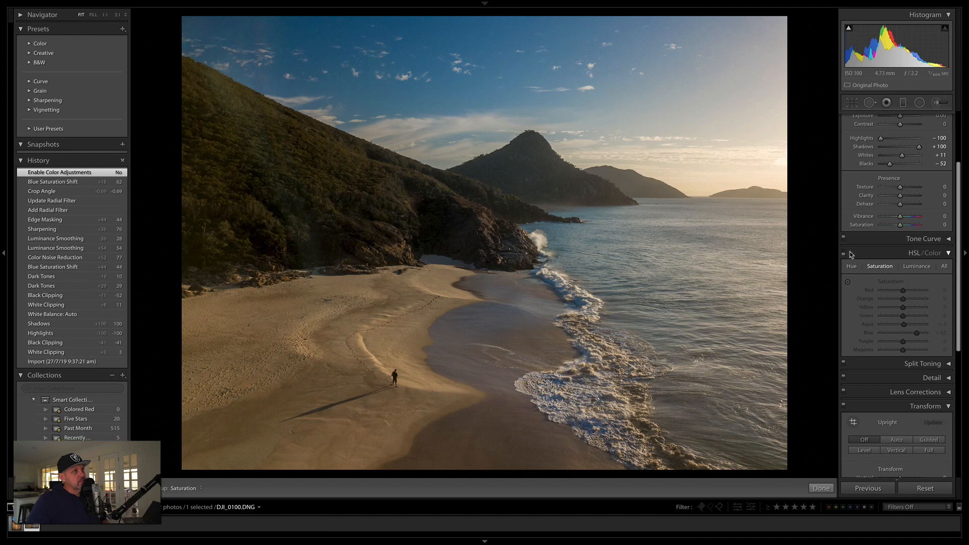
left_click(844, 254)
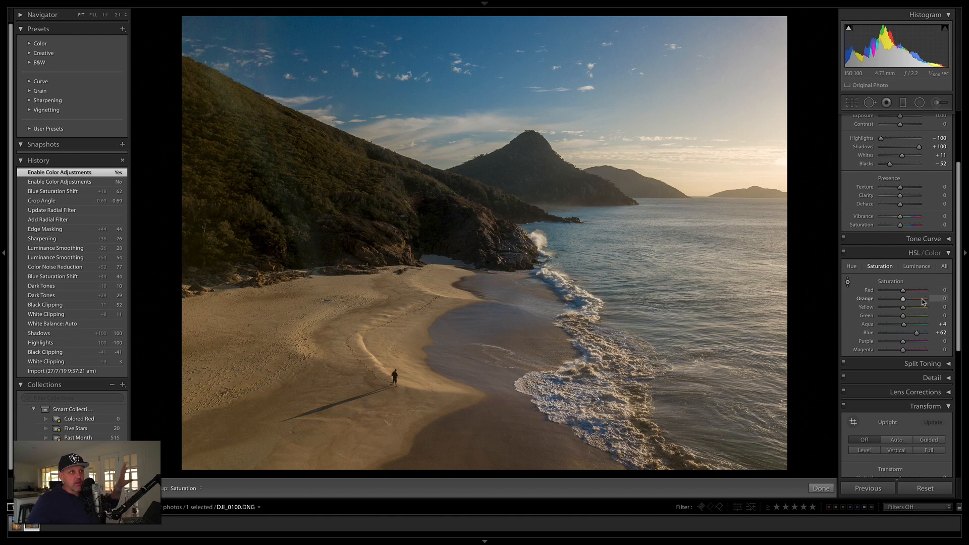
Lower the sky's blue luminance to -24 with targeted adjustment, sampling the blue area of the sky
left_click(919, 268)
key("Escape")
left_click(848, 283)
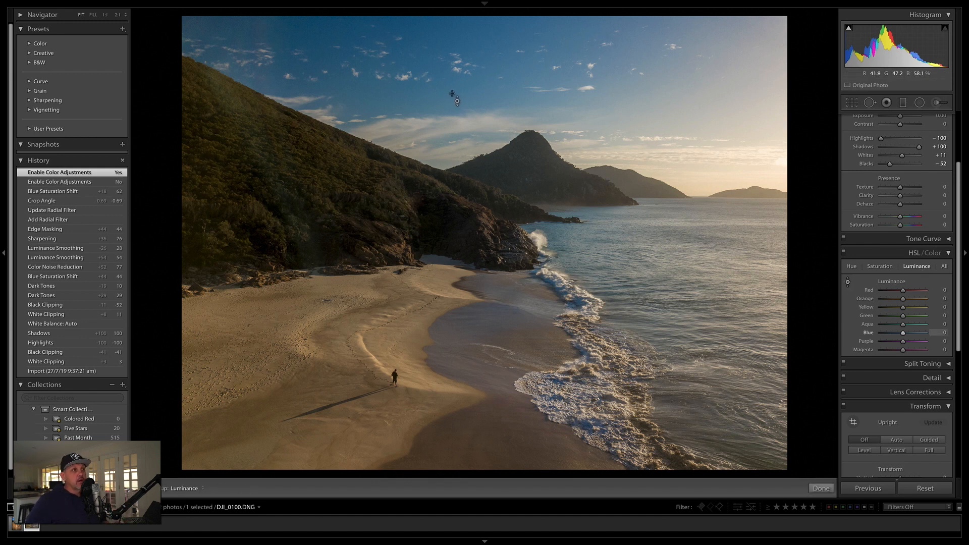
left_click_drag(672, 60, 672, 82)
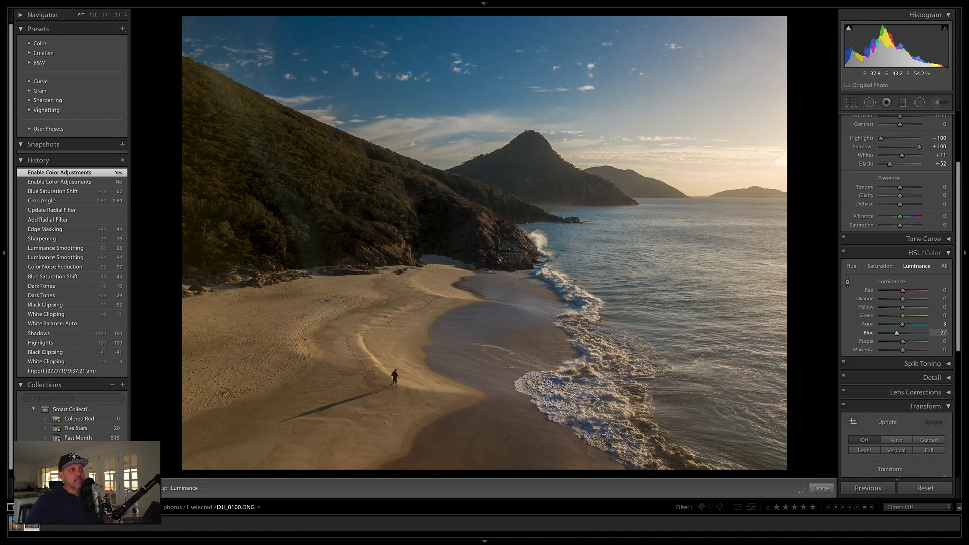
left_click_drag(476, 70, 476, 75)
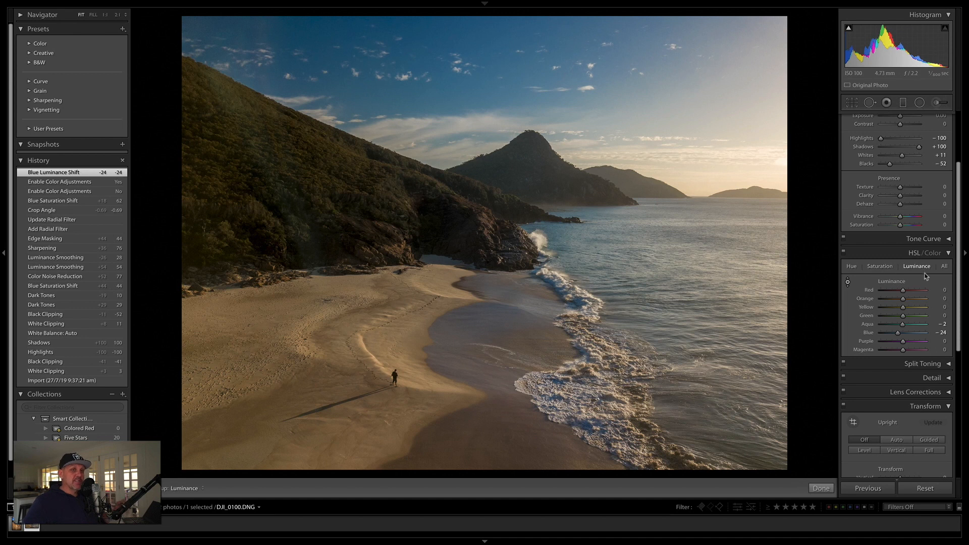
Shift the sky's blue hue to +2 with targeted adjustment
left_click(855, 267)
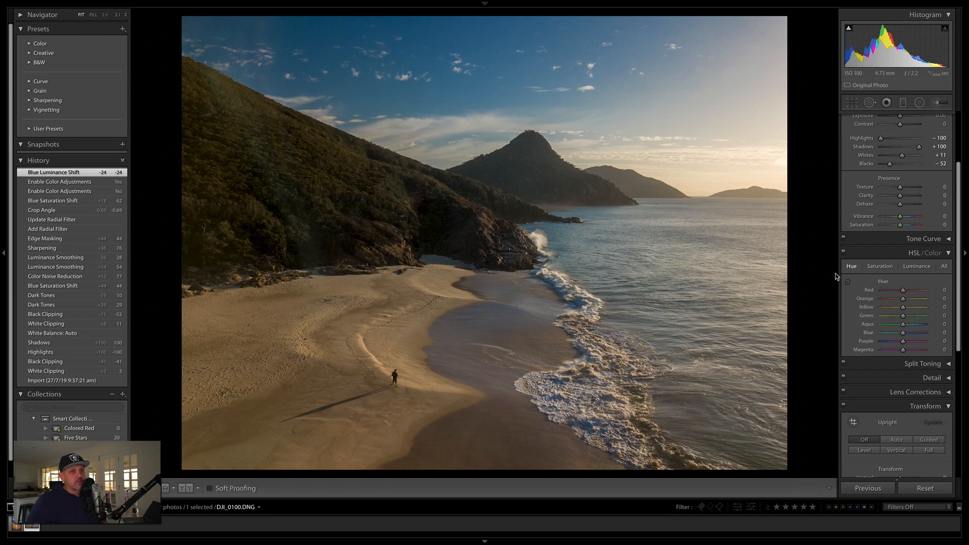
left_click(848, 283)
left_click_drag(424, 98, 445, 87)
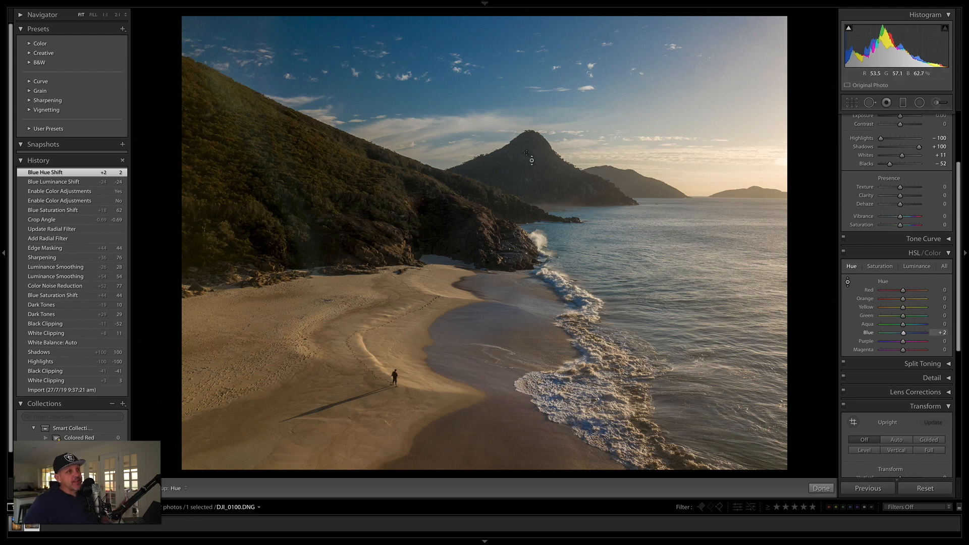
Draw a large inverted radial filter centred on the bright sky above the sea, and close the filter settings
left_click(920, 103)
left_click_drag(709, 99, 967, 423)
left_click_drag(712, 100, 742, 102)
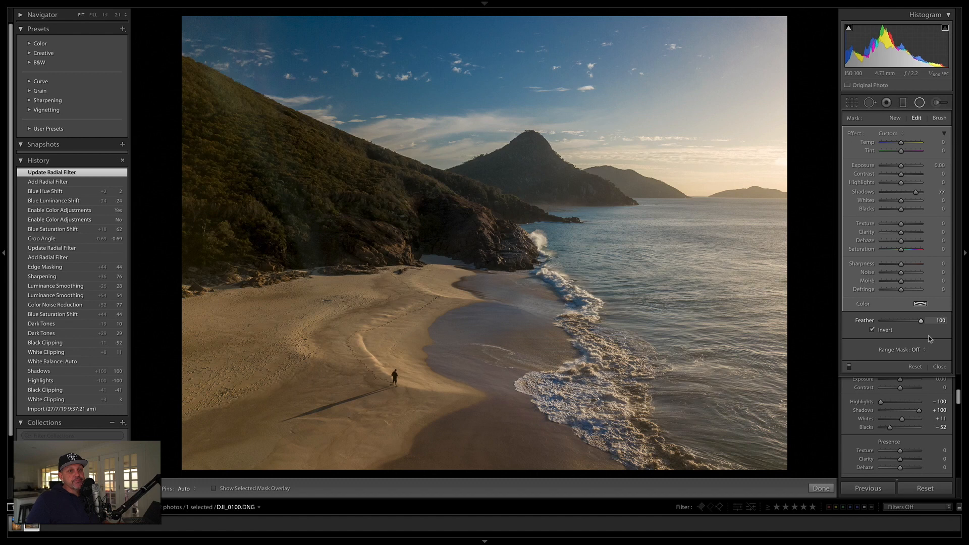
left_click(940, 367)
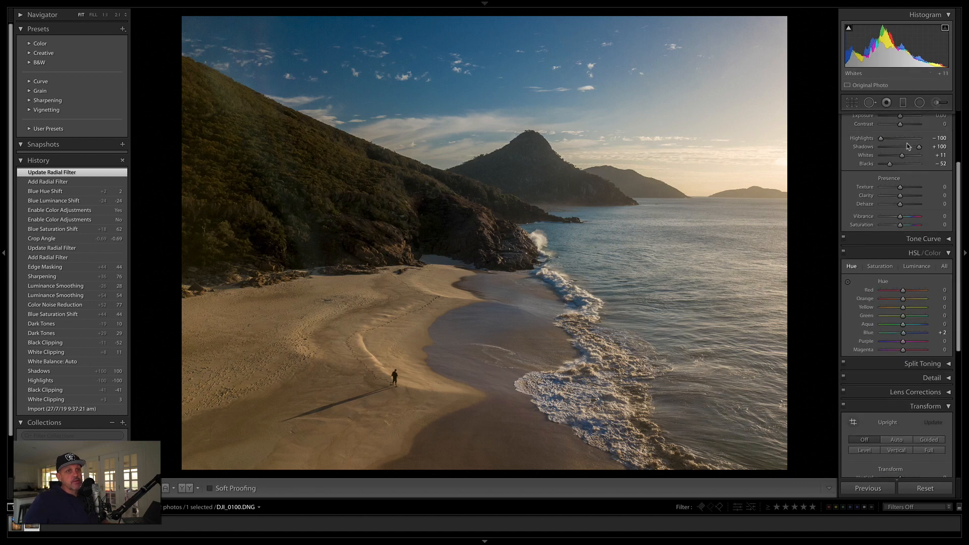
Test highlight and shadow clipping with exposures of +0.95, +2.25 and -2.40, and reset the exposure to 0
scroll(912, 167, "up", 4)
left_click_drag(902, 214, 904, 214)
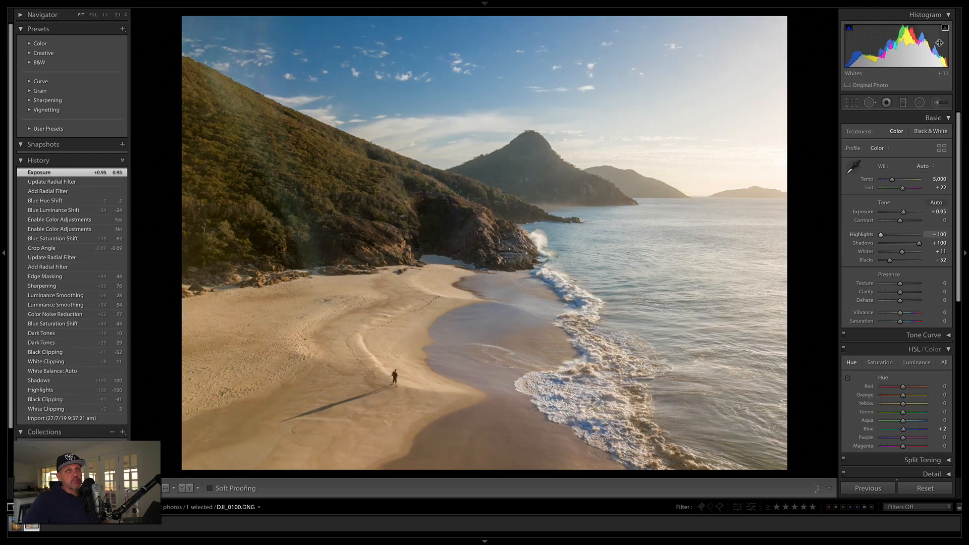
left_click_drag(904, 213, 909, 213)
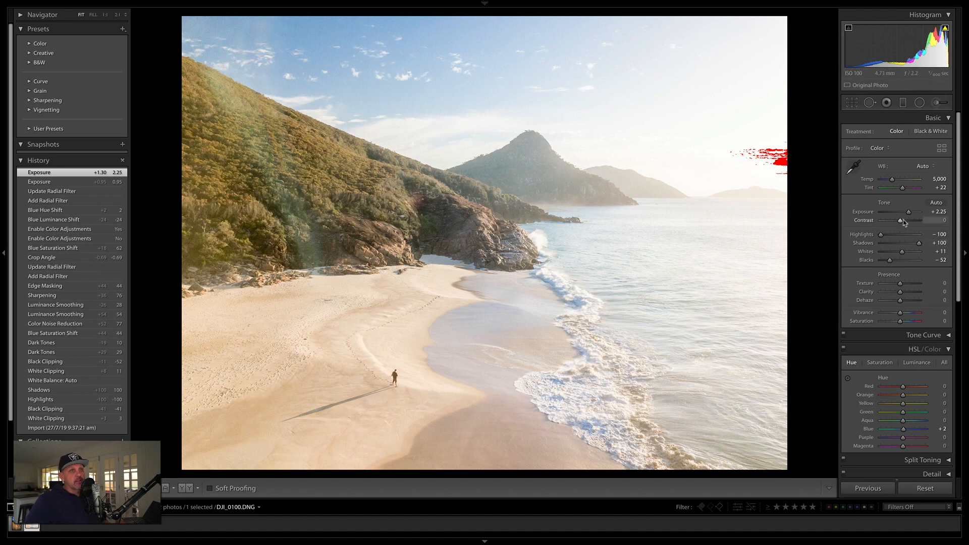
left_click_drag(909, 213, 892, 217)
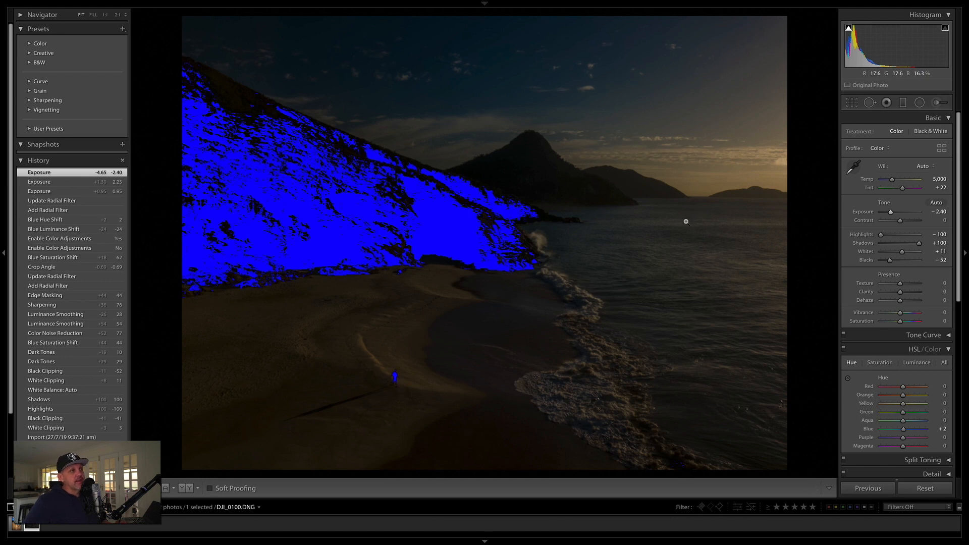
double_click(867, 212)
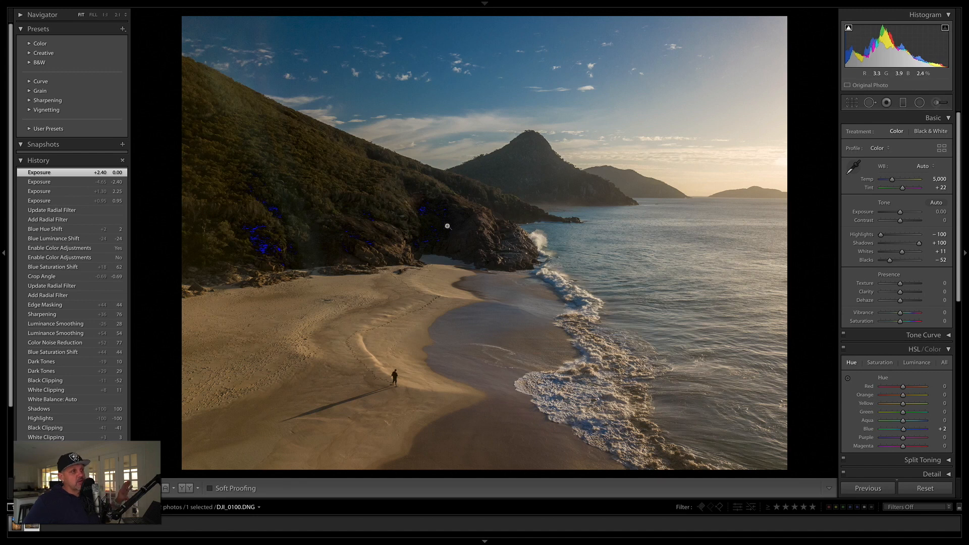
Set the photo's blacks to -51
left_click_drag(891, 261, 891, 263)
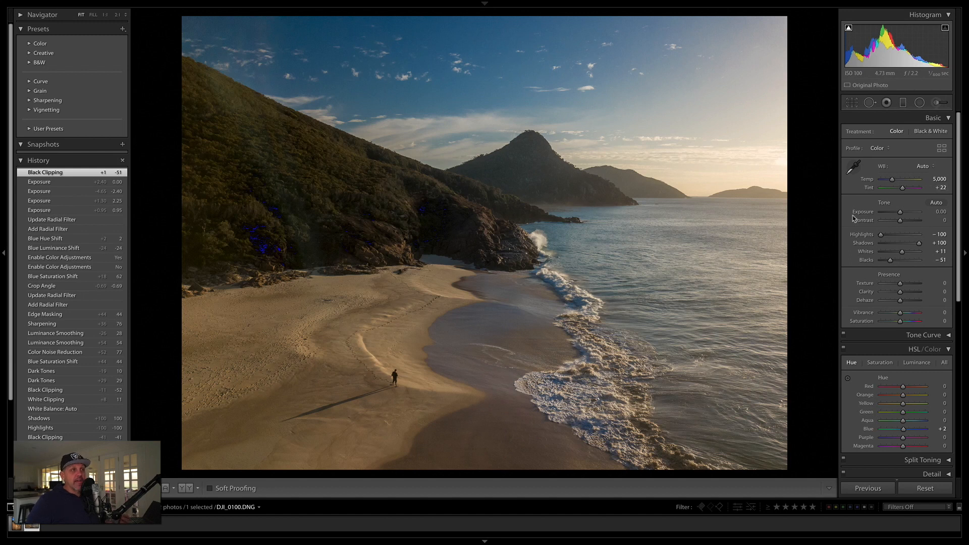
Select the radial filter in the bright sky, enlarge its ellipse and reposition its centre
left_click(920, 103)
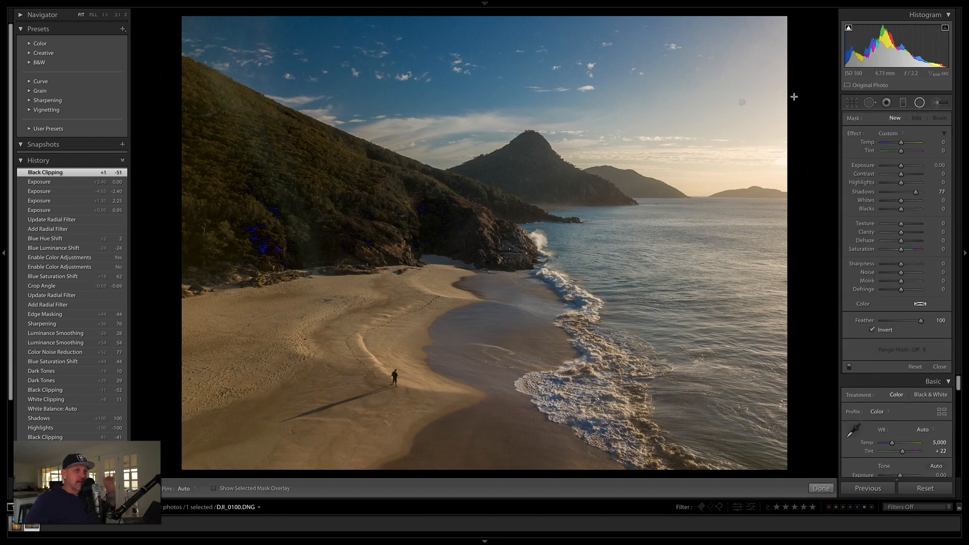
left_click(742, 102)
left_click_drag(740, 95, 740, 88)
left_click_drag(482, 88, 449, 88)
mouse_move(775, 92)
left_mouse_down()
mouse_move(796, 95)
mouse_move(793, 86)
left_mouse_up()
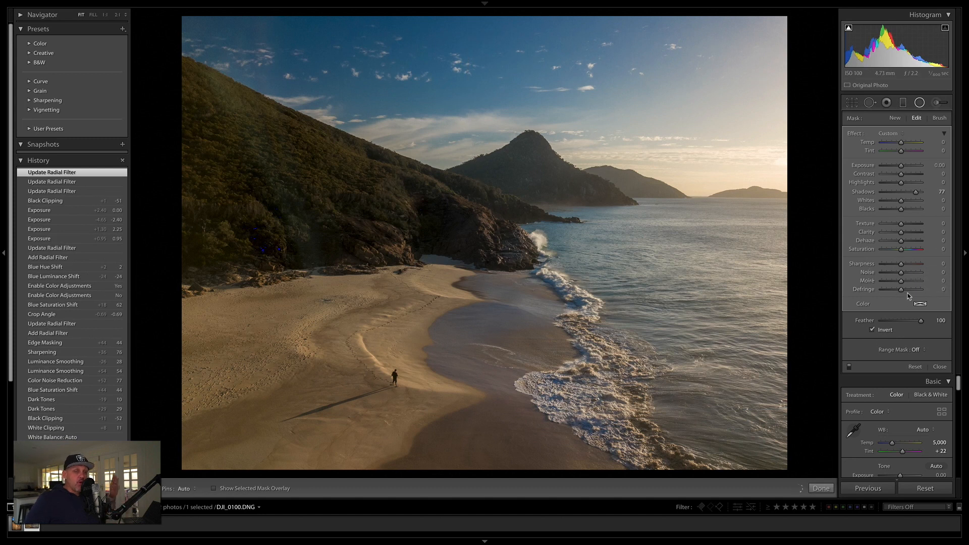
left_click(921, 103)
left_click(920, 103)
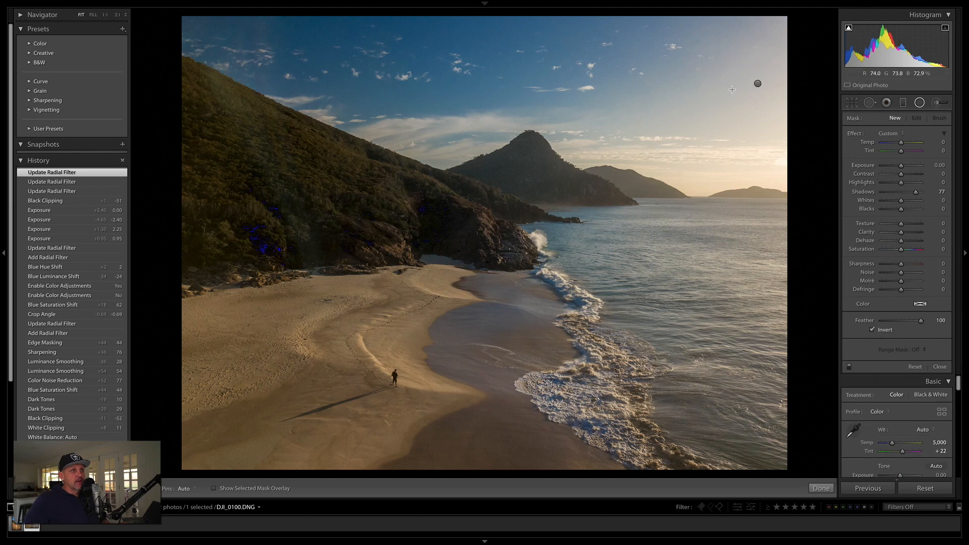
left_click_drag(757, 85, 744, 90)
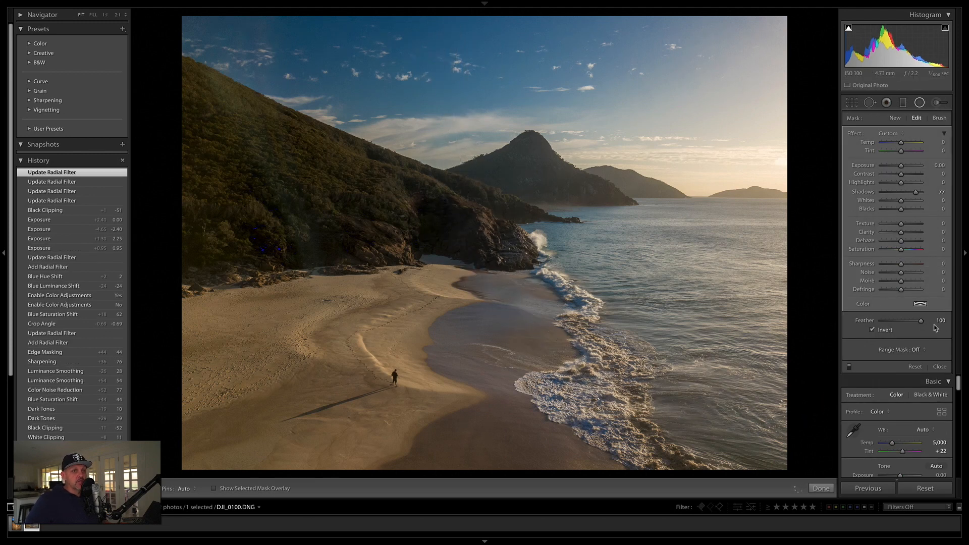
Set the radial filter's feather to 100, show its mask overlay, widen it toward the hillside and adjust its centre
left_click_drag(921, 321, 947, 316)
key("o")
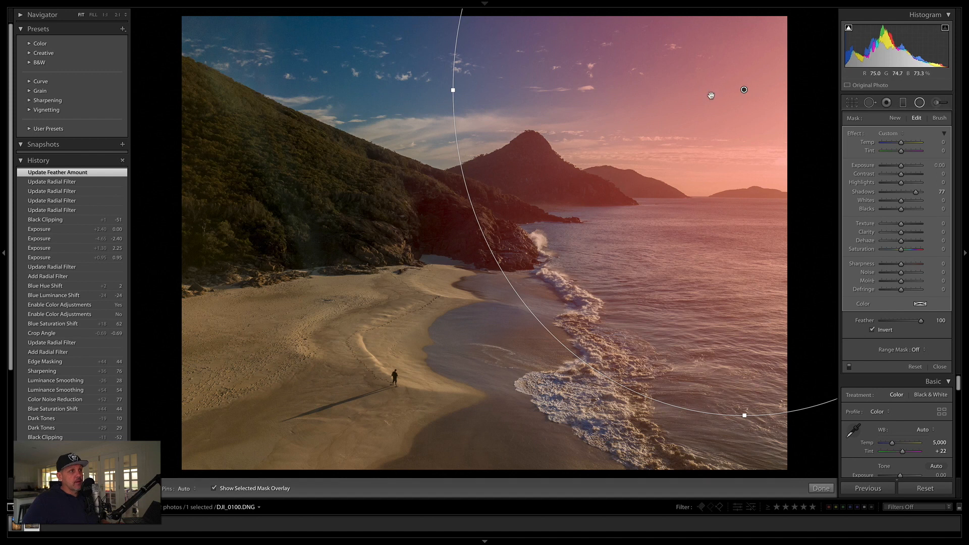
left_click_drag(452, 99, 398, 111)
left_click_drag(744, 89, 756, 93)
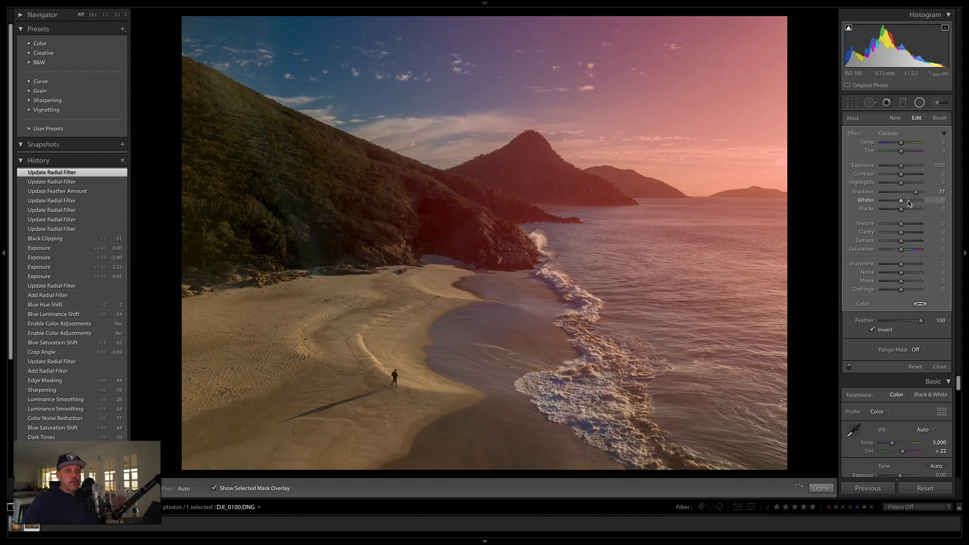
Hide the mask overlay, reset the radial filter's effect sliders to zero and apply a yellow color tint
key("o")
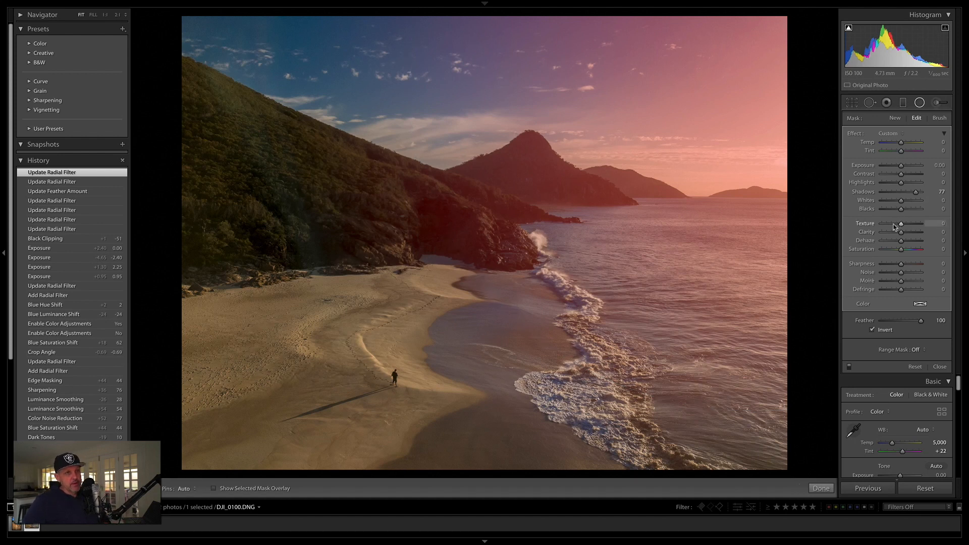
double_click(859, 136)
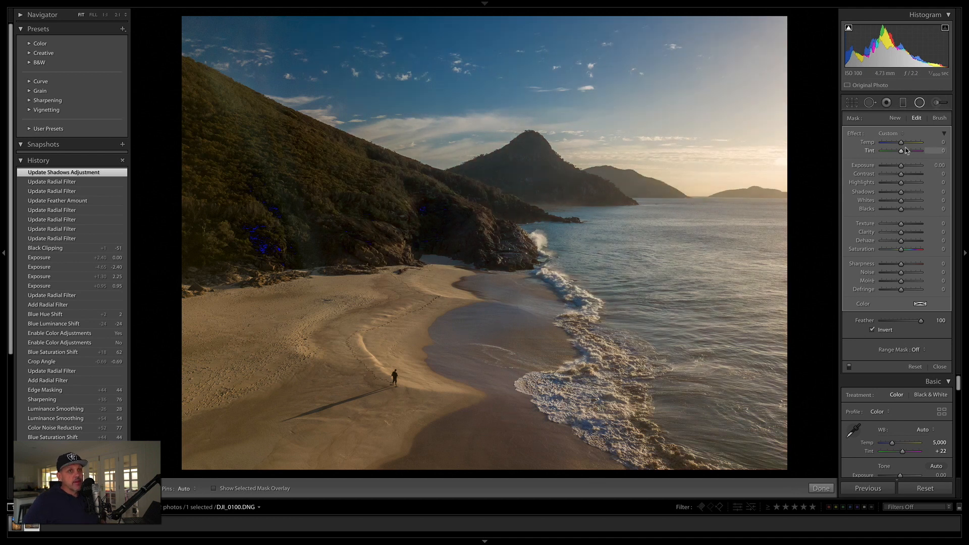
left_click(922, 304)
left_click(754, 317)
left_click(924, 306)
left_click(924, 306)
Try a blue tint at hue 245 and a magenta tint at hue 296, saturation 88 for the radial filter
mouse_move(756, 318)
left_mouse_down()
mouse_move(743, 300)
mouse_move(749, 293)
mouse_move(857, 302)
left_mouse_up()
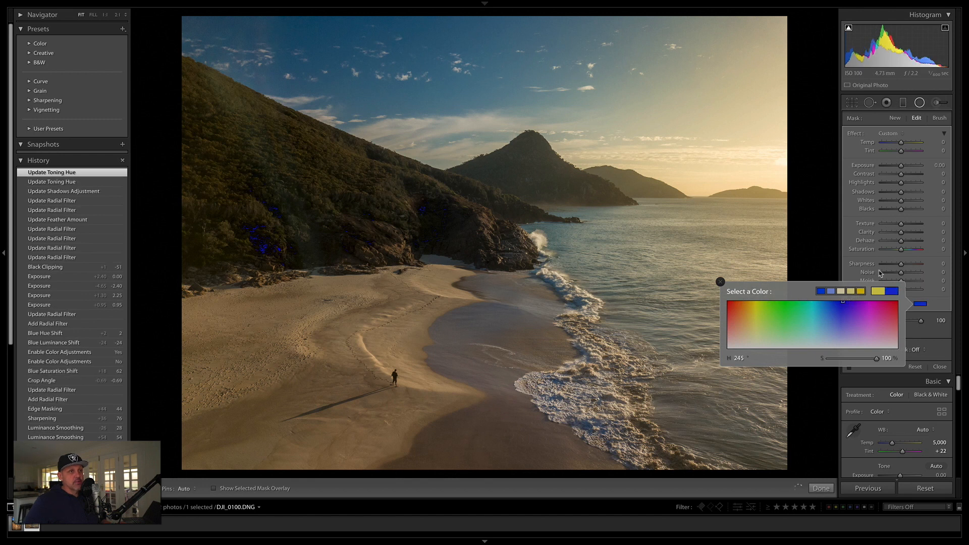
left_click_drag(843, 301, 843, 306)
left_click(878, 292)
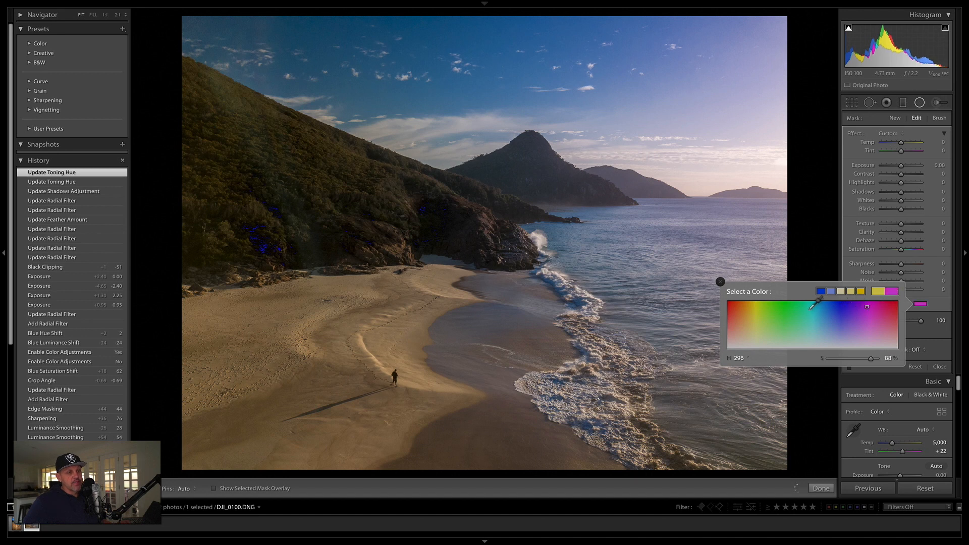
Tint the radial filter's area a warm golden orange with hue 45 and saturation 70
left_click_drag(751, 306, 735, 301)
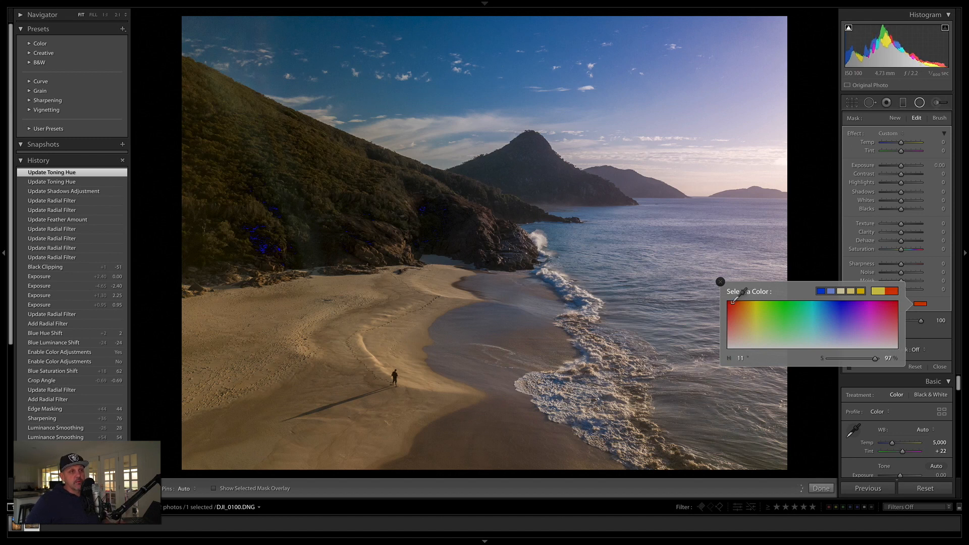
left_click_drag(733, 301, 736, 303)
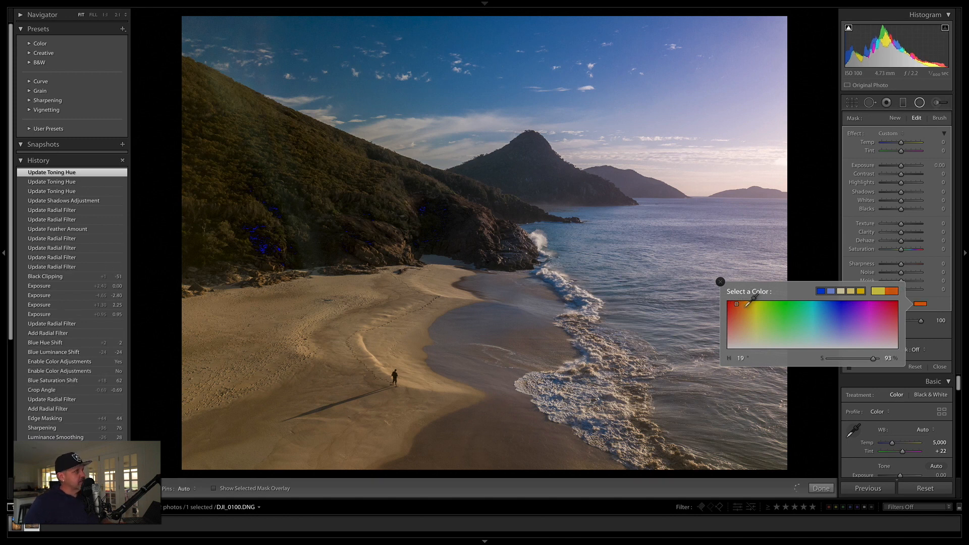
left_click_drag(736, 303, 738, 303)
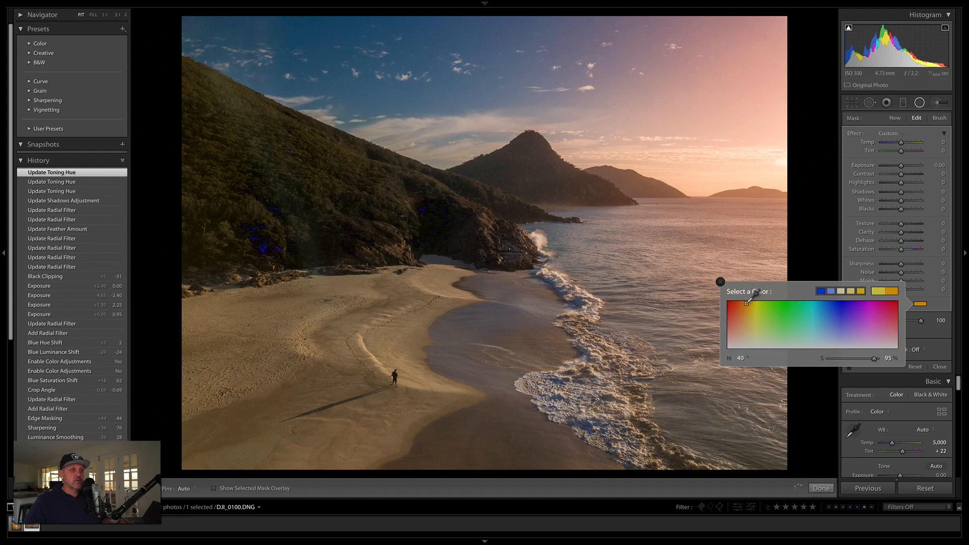
left_click(747, 303)
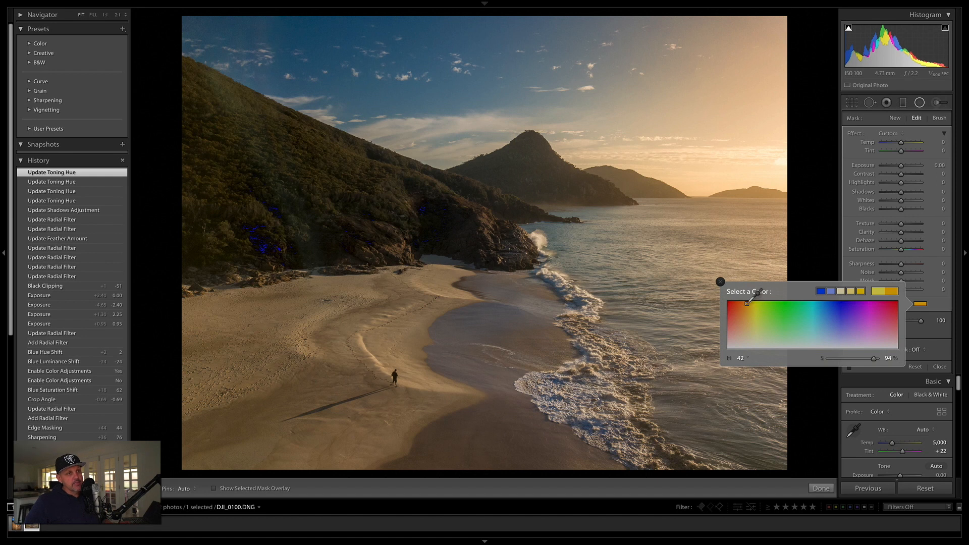
left_click_drag(747, 305, 747, 306)
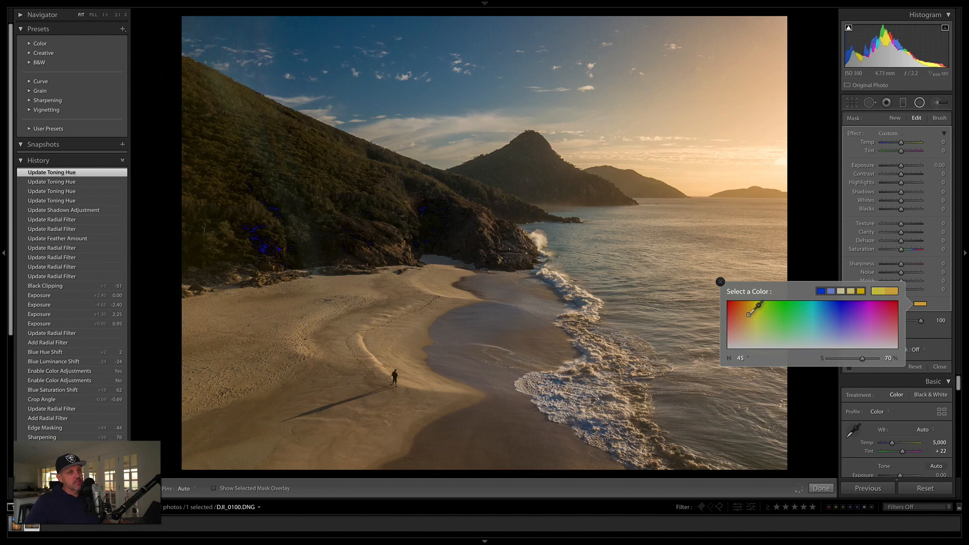
Refine the radial filter's golden tint to hue 42, fine-tune its saturation, and compare the photo with radial filters off and on
left_click_drag(749, 318, 750, 319)
left_click_drag(855, 362, 847, 368)
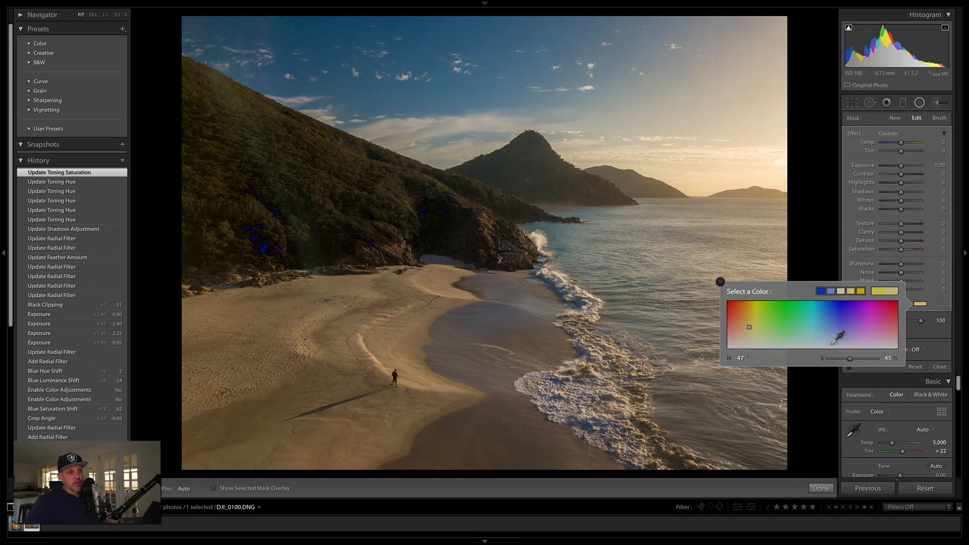
left_click_drag(855, 362, 862, 362)
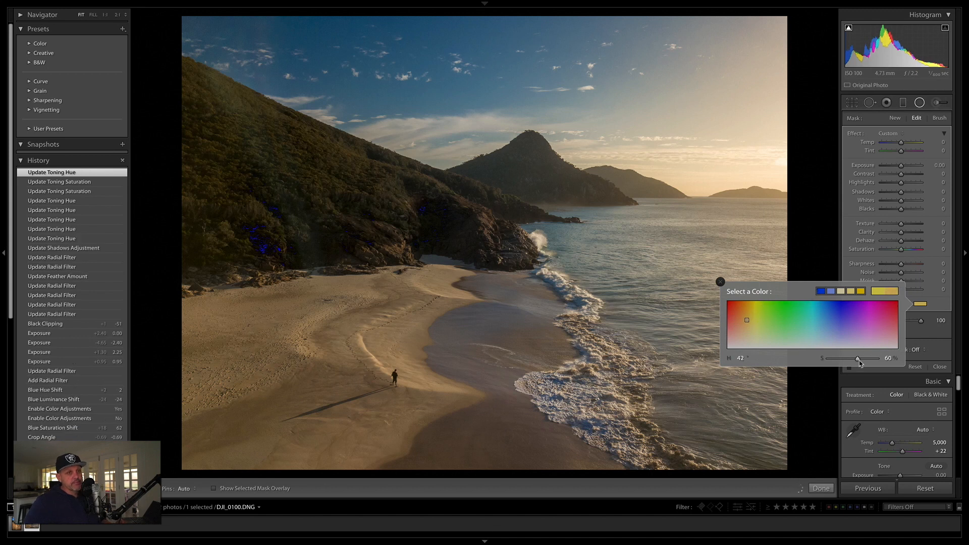
left_click_drag(863, 362, 864, 362)
left_click(942, 308)
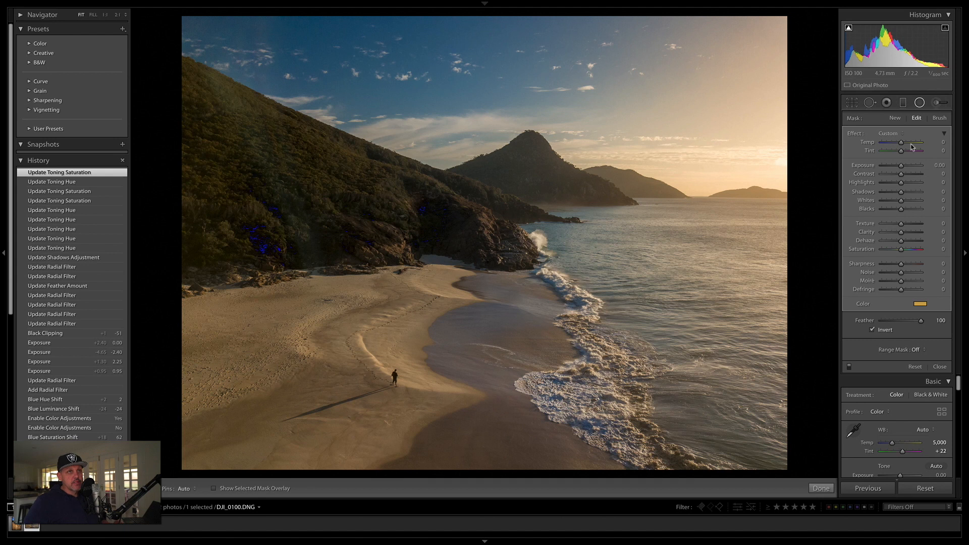
left_click(849, 367)
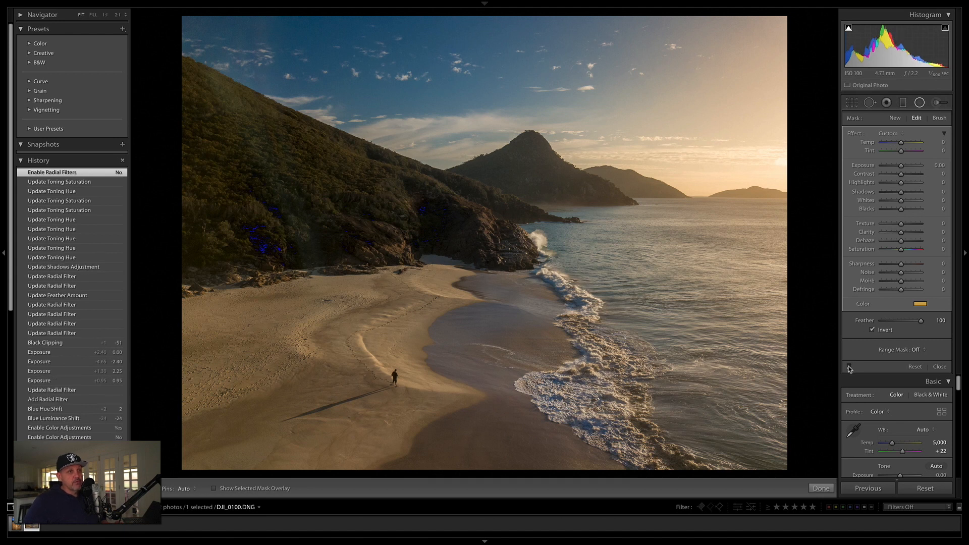
left_click(850, 366)
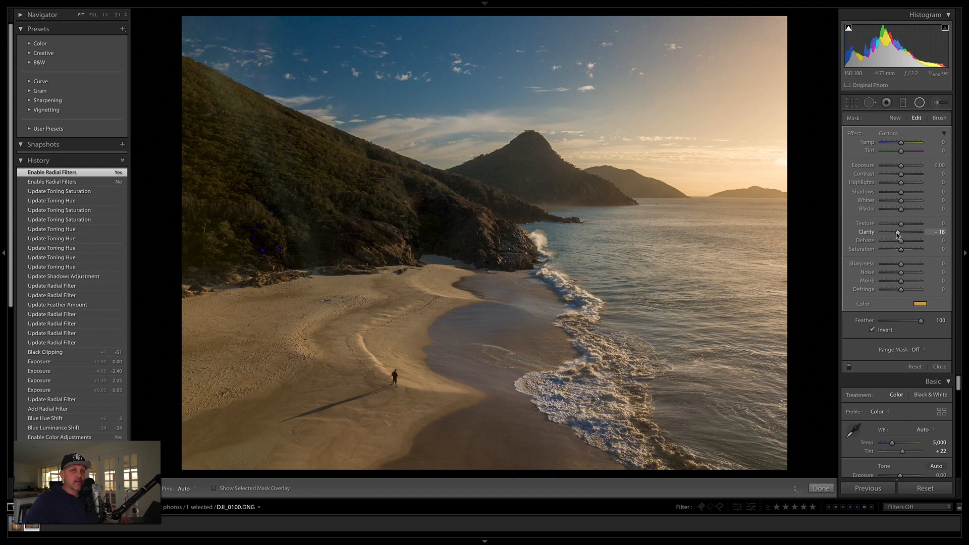
Lower the radial filter's Clarity to -100, shift its centre slightly in the sky and widen it toward the hillside
left_click_drag(890, 234, 856, 218)
mouse_move(752, 84)
left_mouse_down()
mouse_move(734, 80)
mouse_move(755, 99)
mouse_move(744, 94)
left_mouse_up()
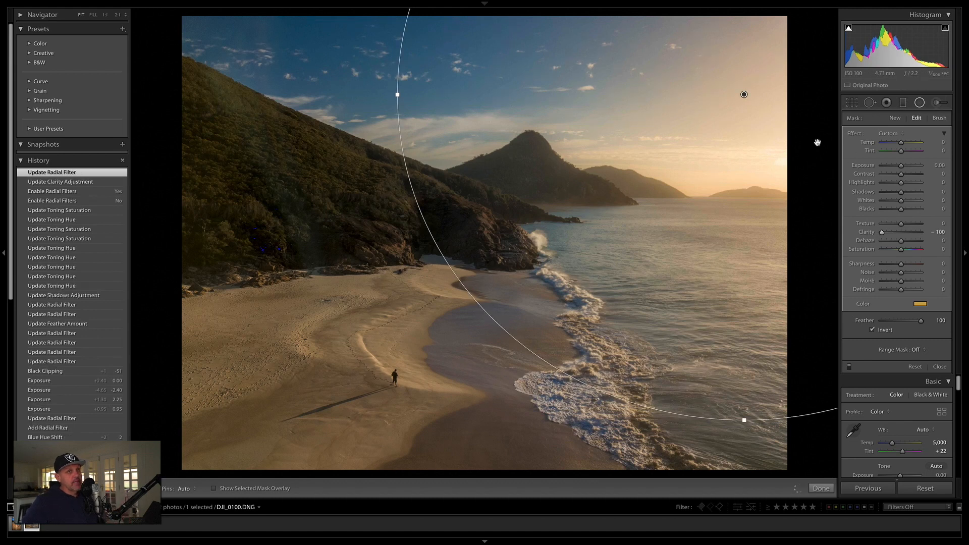
left_click_drag(383, 101, 353, 108)
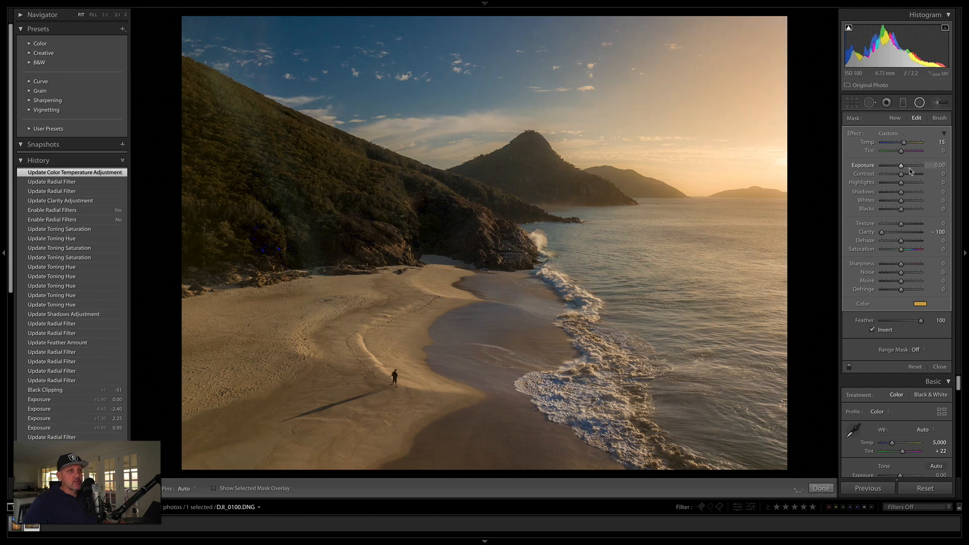
Set the radial filter's Temp to 3 and Saturation to 44, and finish editing the filter
left_click_drag(904, 145, 902, 145)
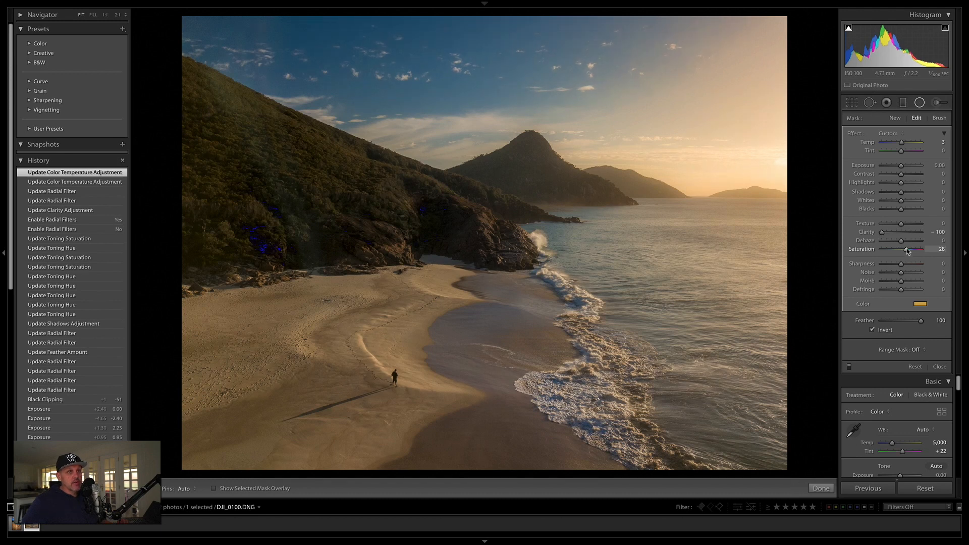
left_click_drag(912, 251, 913, 250)
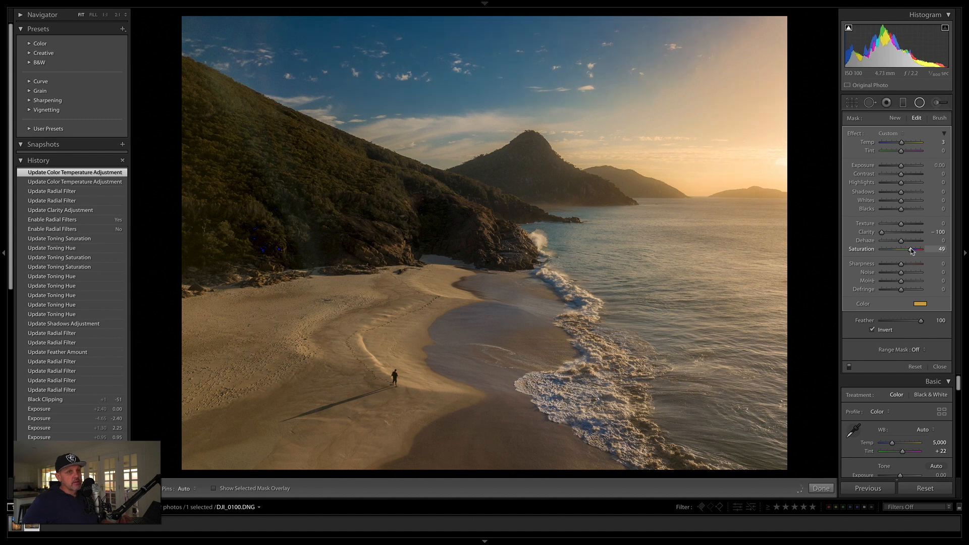
left_click_drag(911, 248, 910, 249)
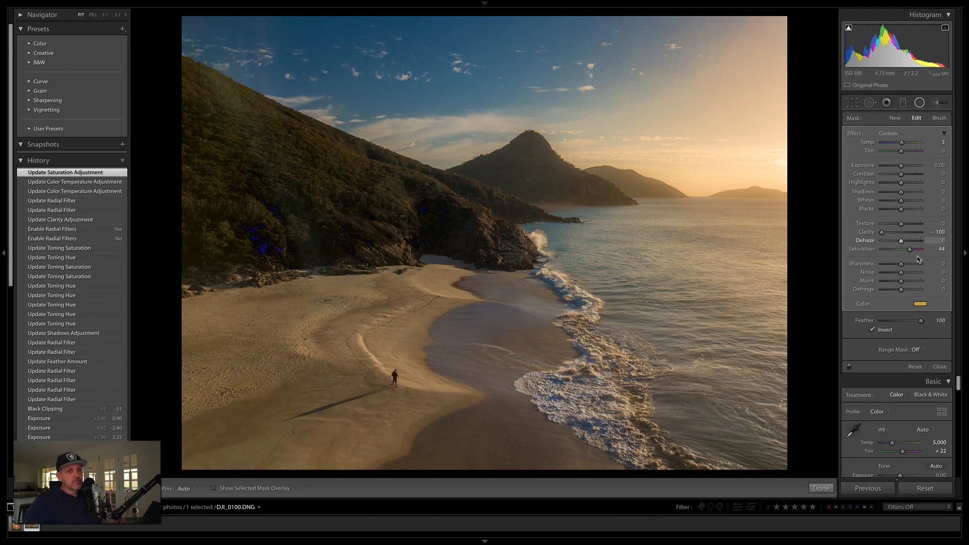
left_click(940, 367)
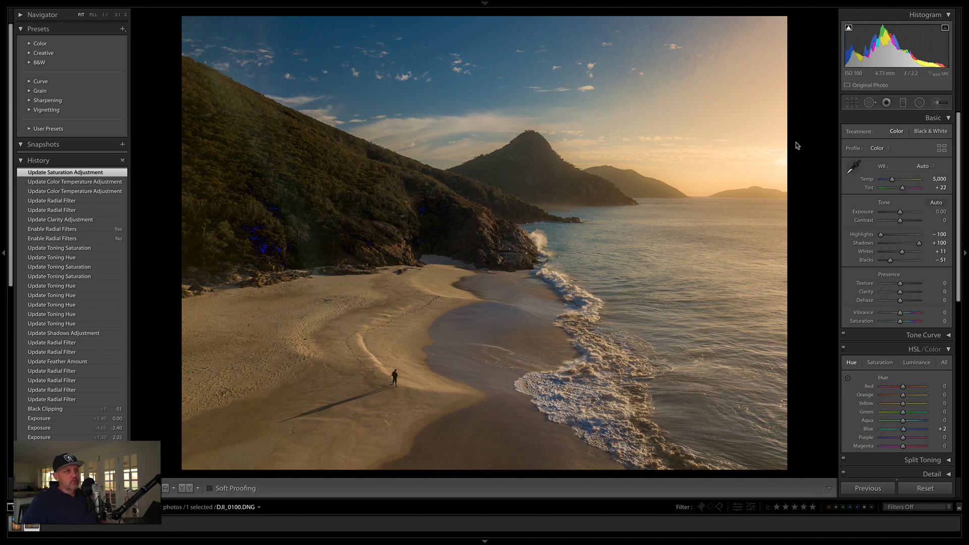
Compare the edited beach photo with its before version
key("backslash")
key("backslash")
key("backslash")
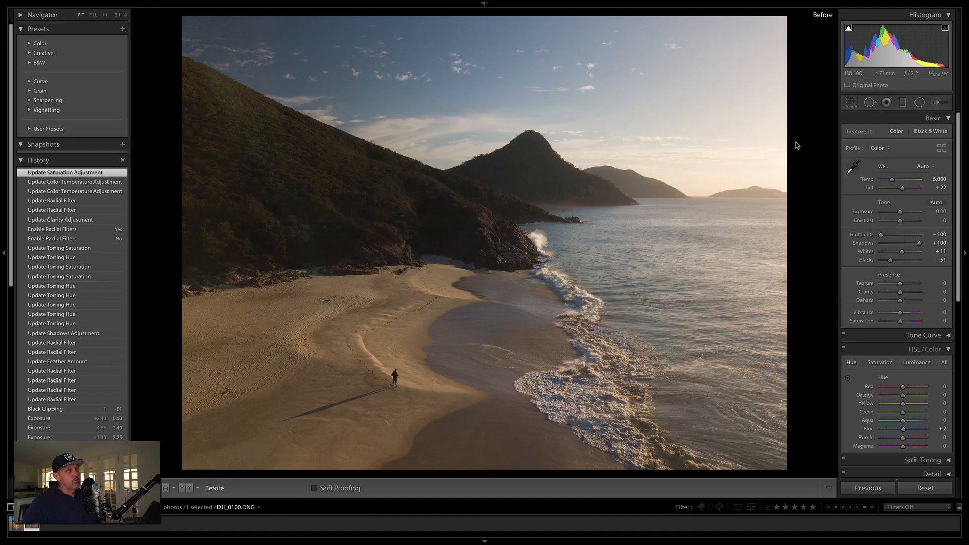
key("backslash")
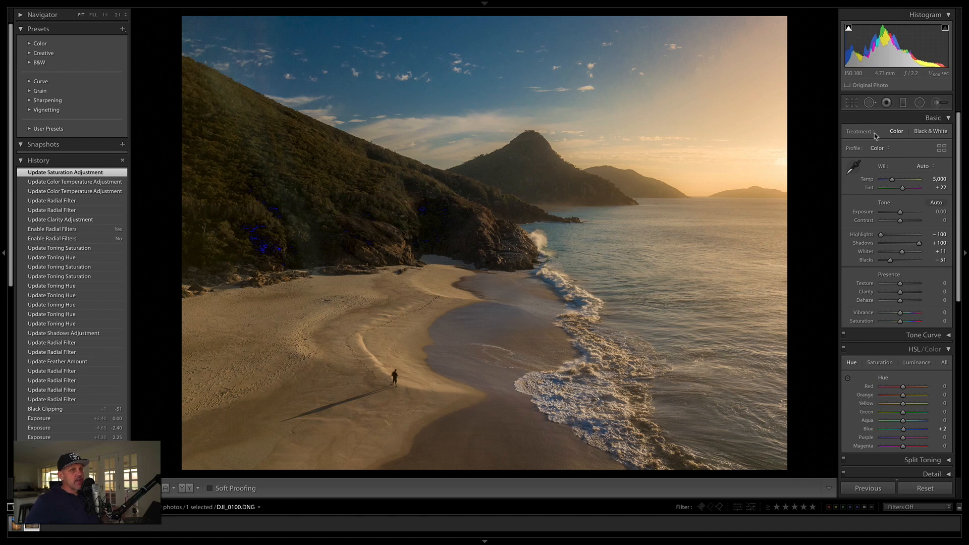
Paint a Clarity boost over the small clouds in the blue sky with the Adjustment Brush and set its Clarity to 41
left_click(938, 104)
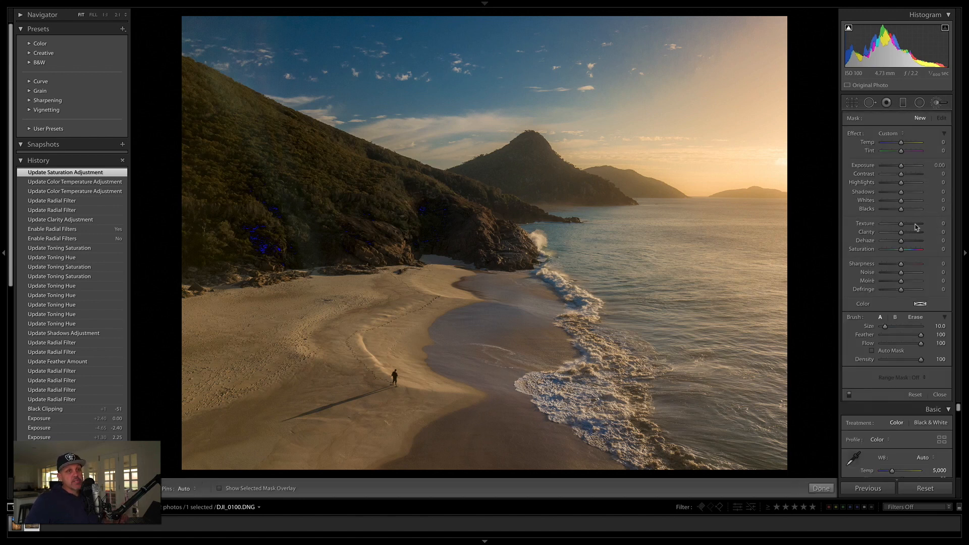
left_click_drag(912, 237, 913, 236)
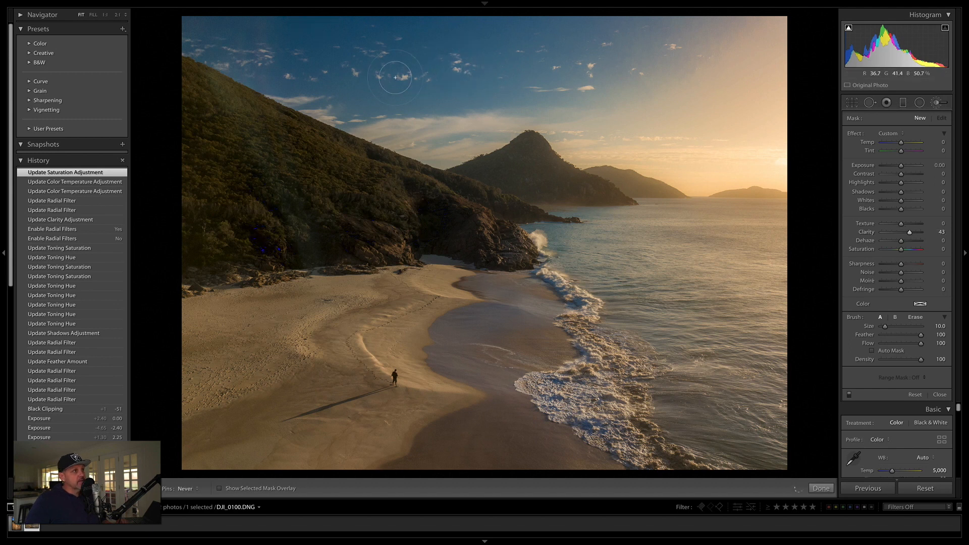
left_click_drag(472, 69, 467, 79)
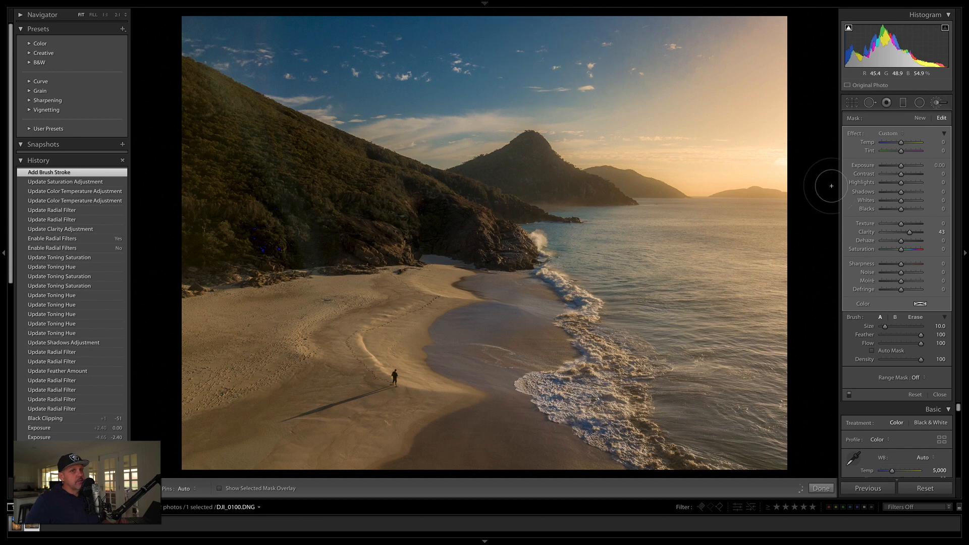
left_click_drag(911, 232, 910, 232)
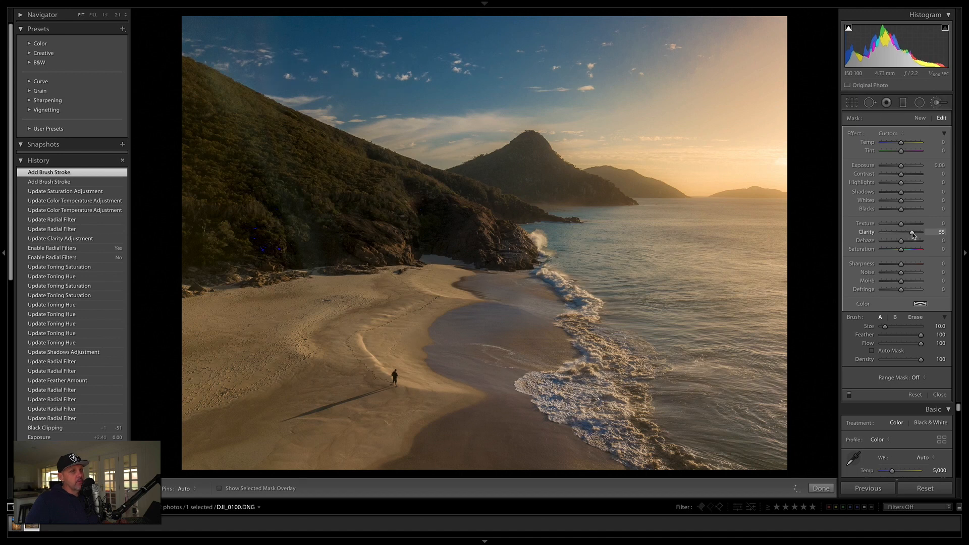
left_click_drag(910, 236, 909, 236)
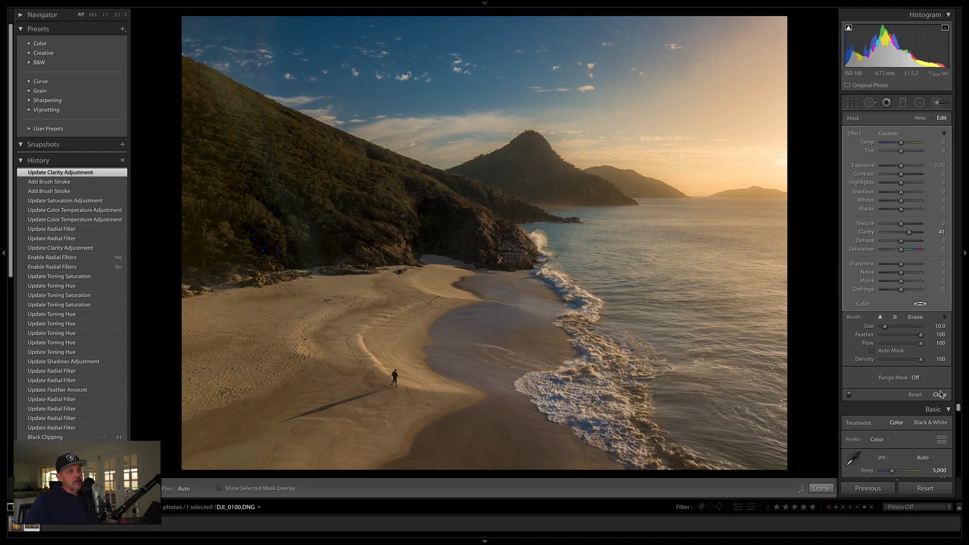
left_click(940, 394)
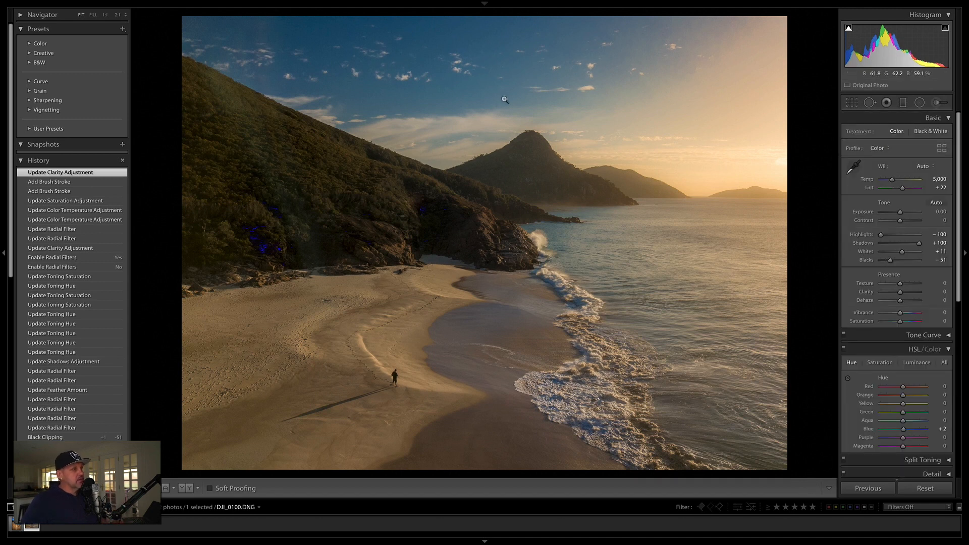